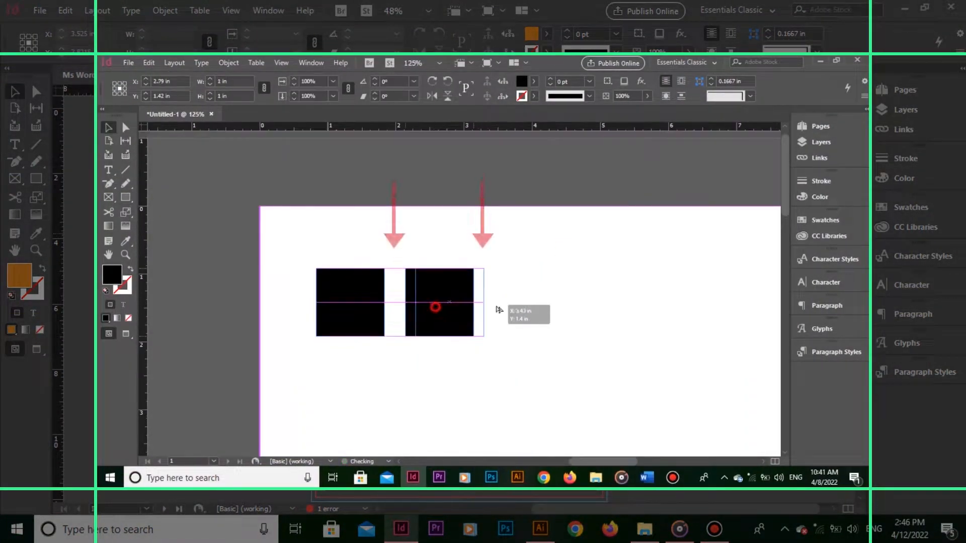
Toggle Smart Guides and shift the right black square slightly away from the left one to test its alignment
left_click_drag(496, 309, 530, 308)
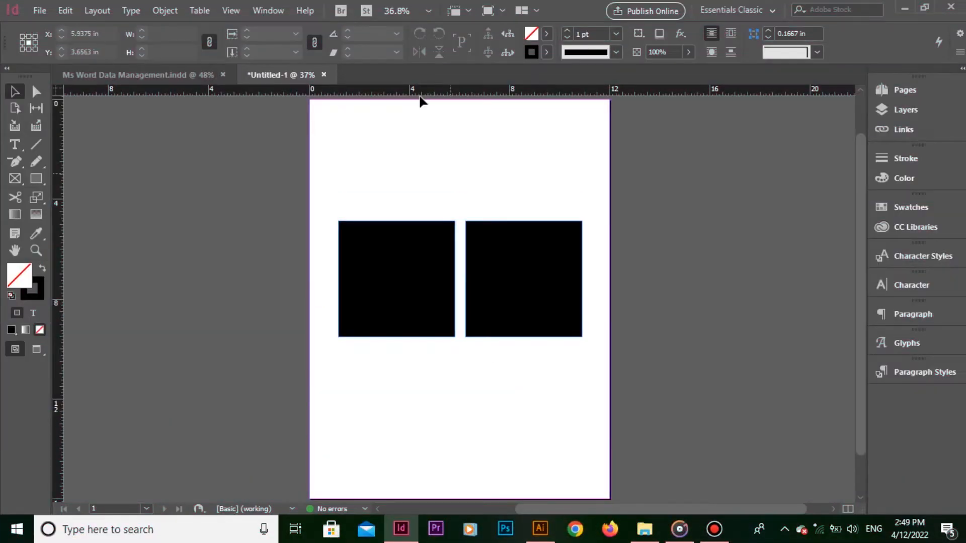
left_click_drag(491, 280, 532, 277)
key("ctrl+u")
left_click(520, 290)
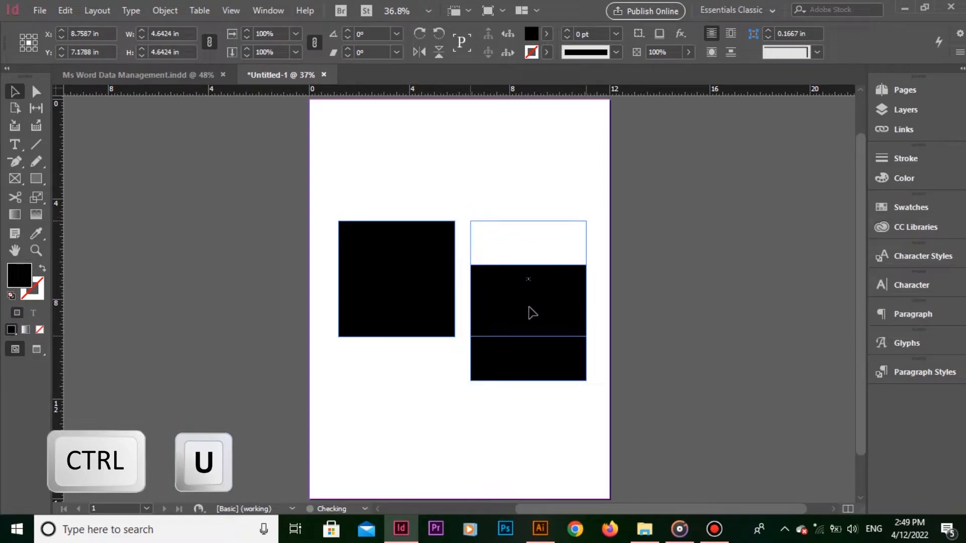
left_click(500, 431)
Turn on Smart Guides and move the right black square level with the left one
left_click(230, 10)
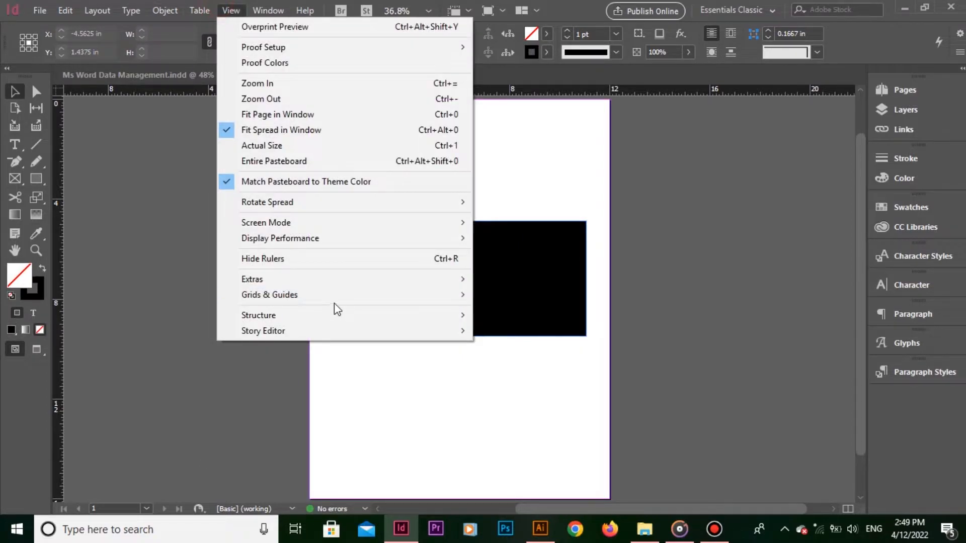
mouse_move(341, 296)
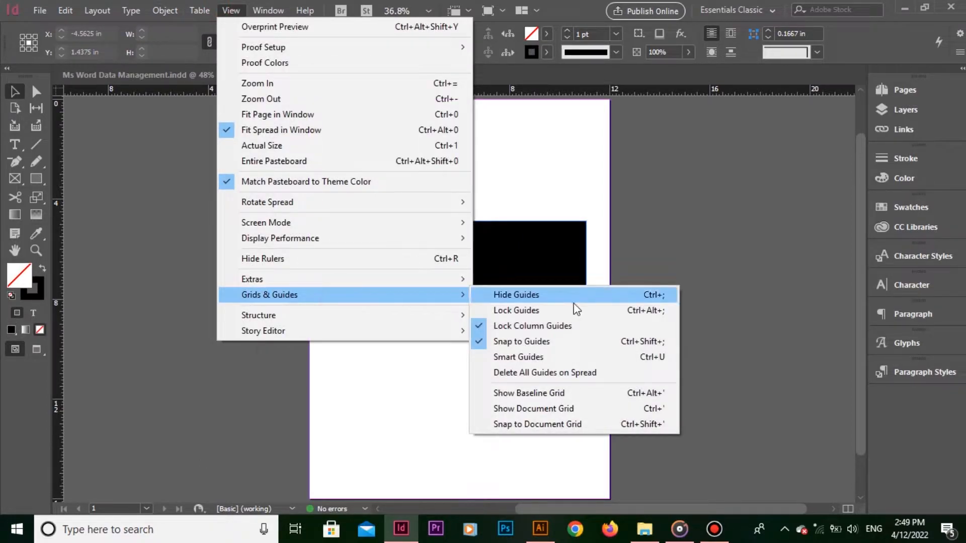
left_click(560, 357)
left_click_drag(511, 287, 521, 246)
Enable Align to Object Center, Align to Object Edges, Smart Dimensions and Smart Spacing in the Guides & Pasteboard preferences
left_click(65, 10)
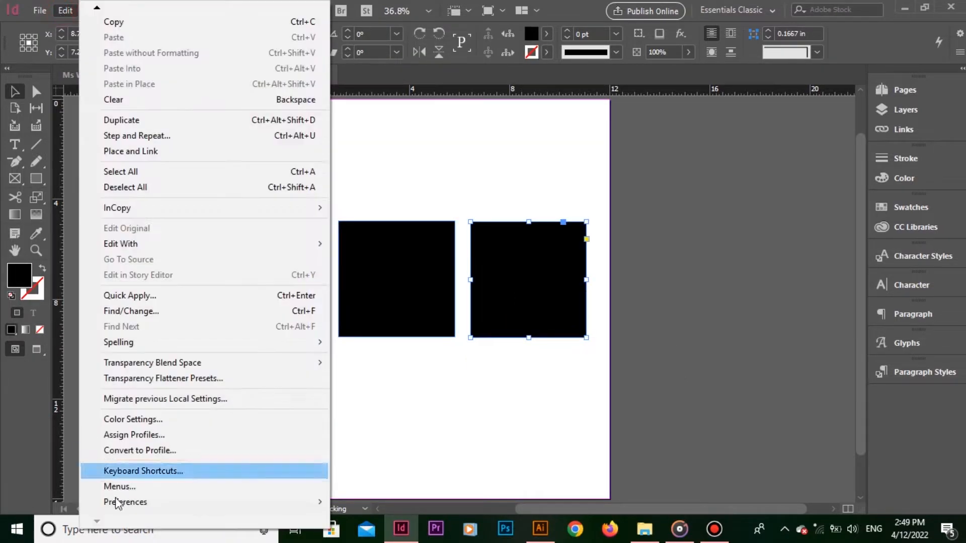
mouse_move(186, 504)
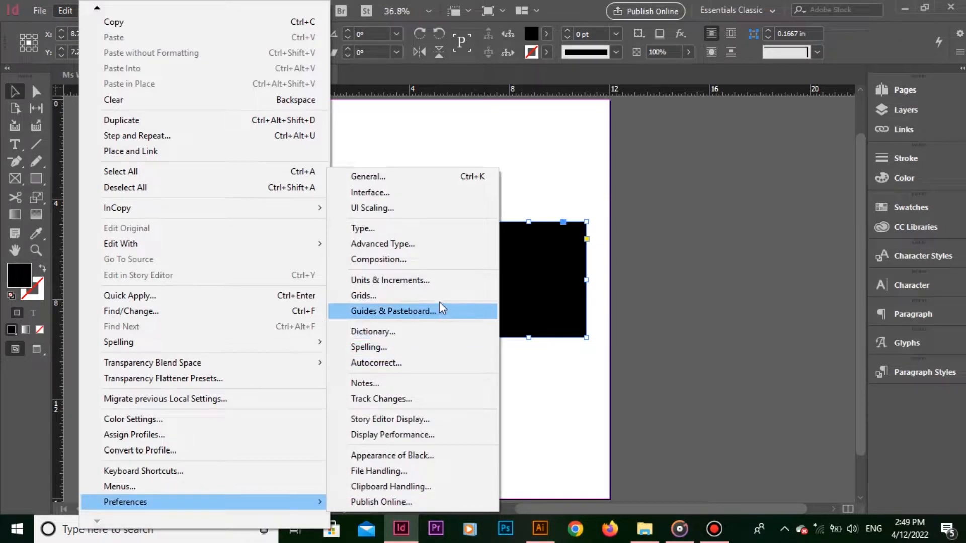
left_click(439, 311)
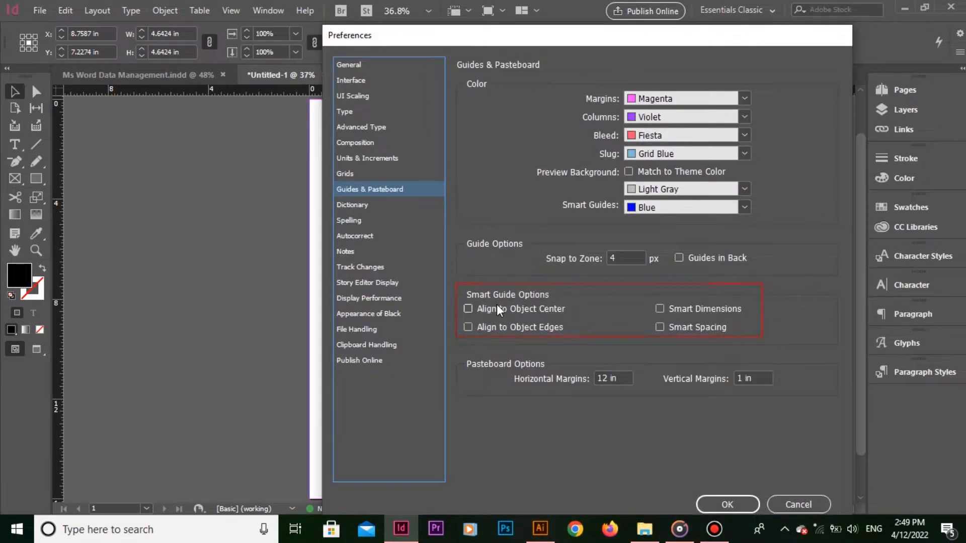
left_click(498, 309)
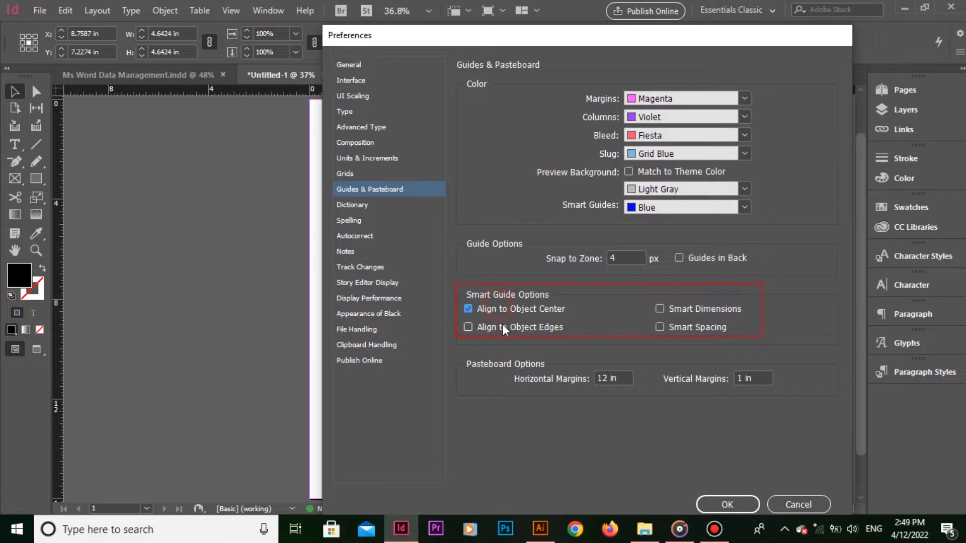
left_click(502, 326)
left_click(674, 309)
left_click(685, 333)
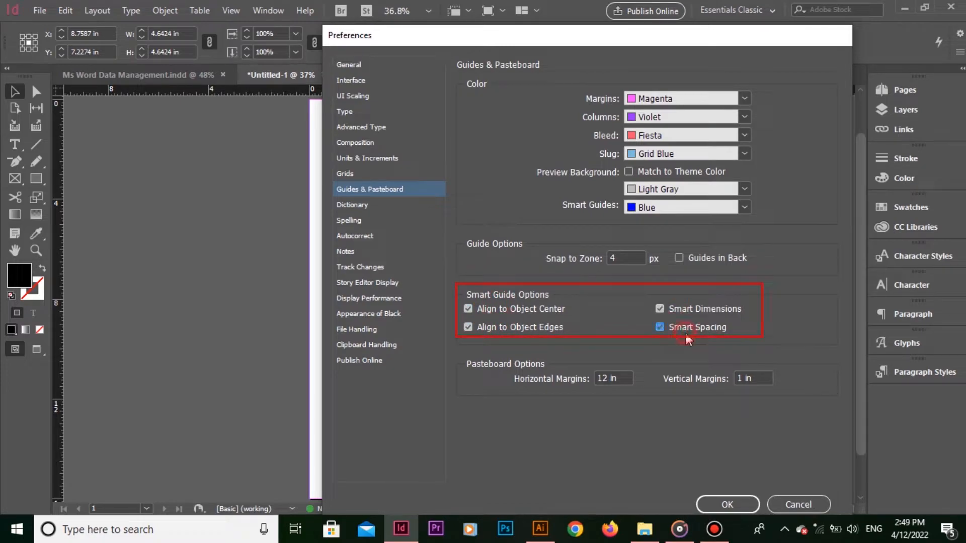
left_click(722, 506)
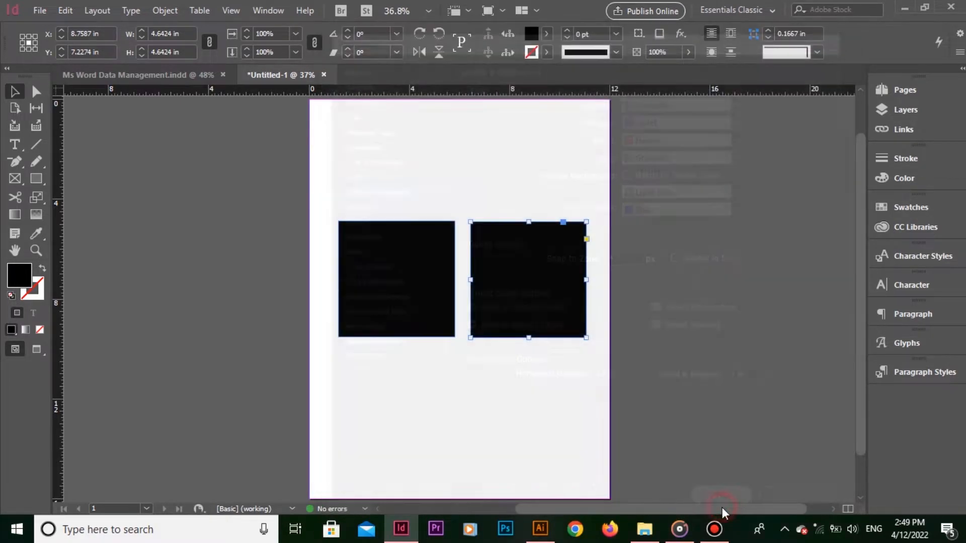
Check whether Smart Guides is enabled among the grid and guide options
left_click(232, 11)
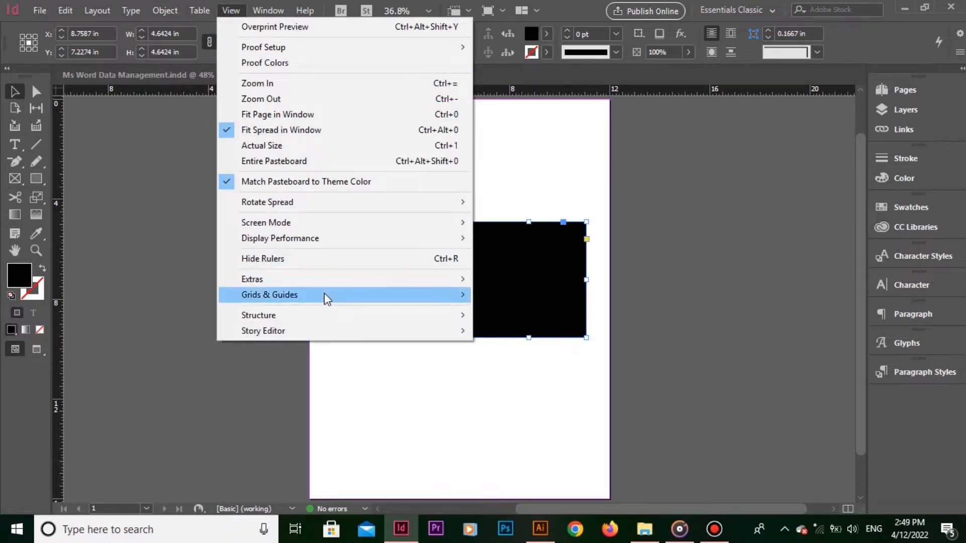
mouse_move(325, 298)
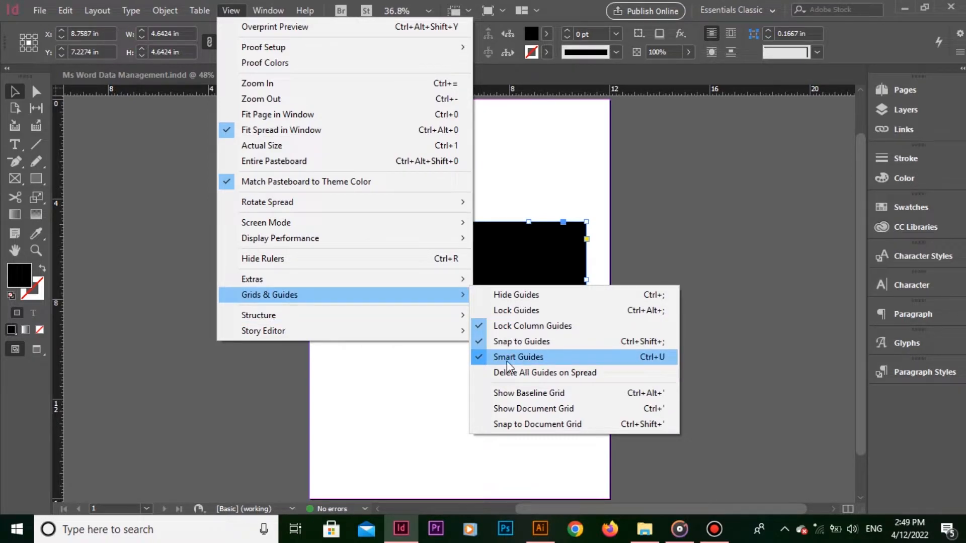
left_click(397, 361)
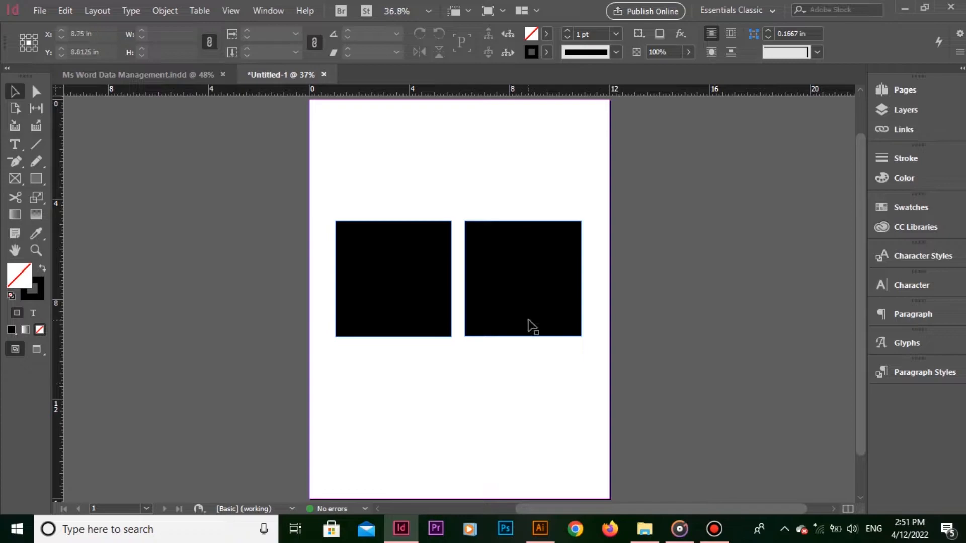
Move the right black square slightly to test snapping, and check whether the Smart Guides option is available
left_click_drag(528, 322, 541, 289)
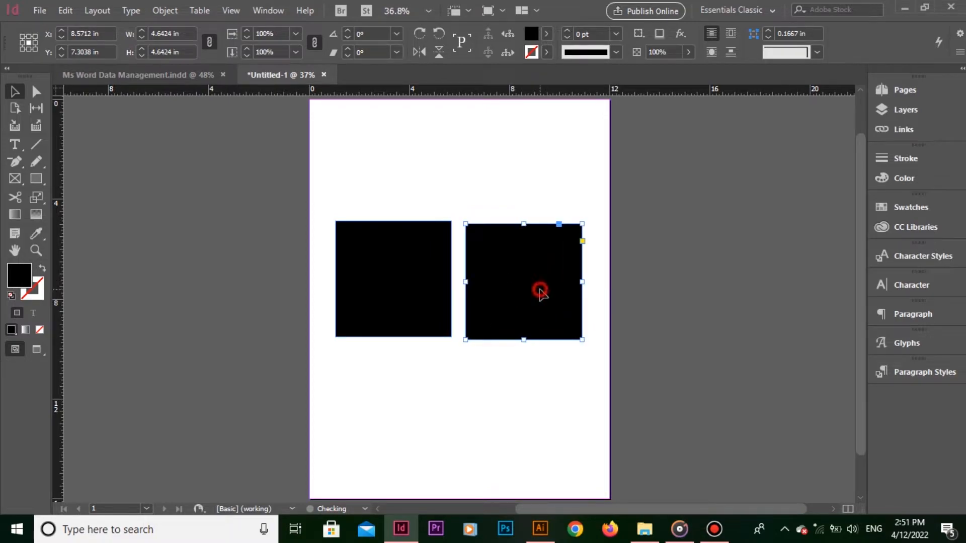
left_click(530, 412)
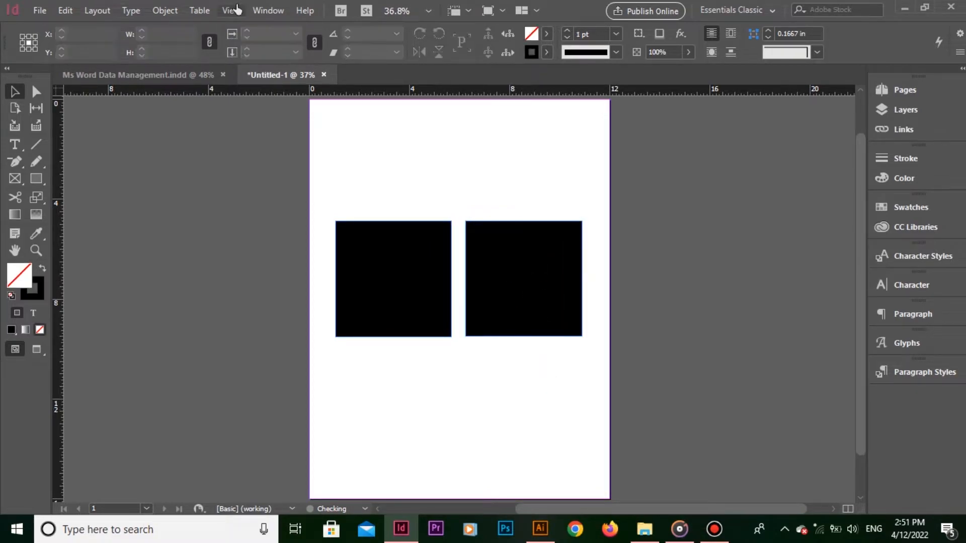
left_click(231, 10)
mouse_move(308, 297)
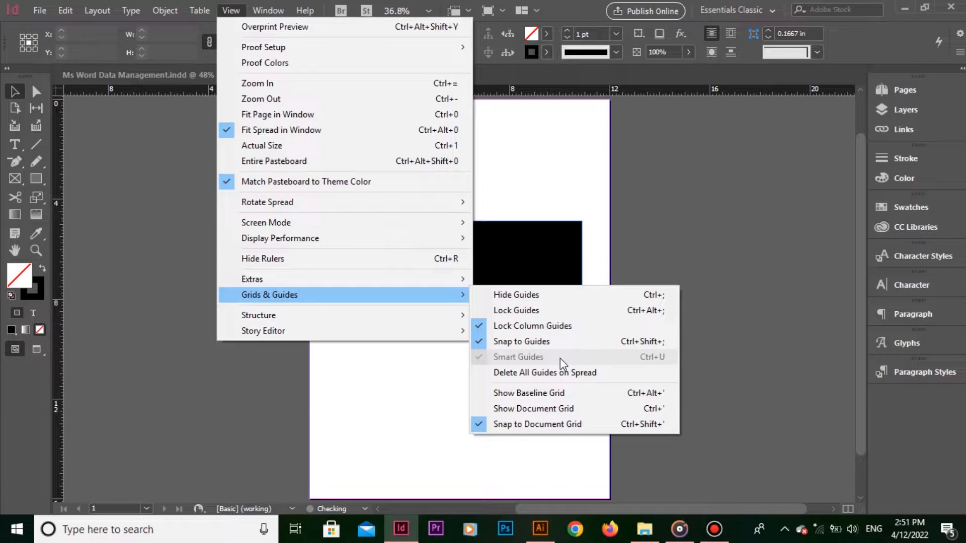
left_click(620, 216)
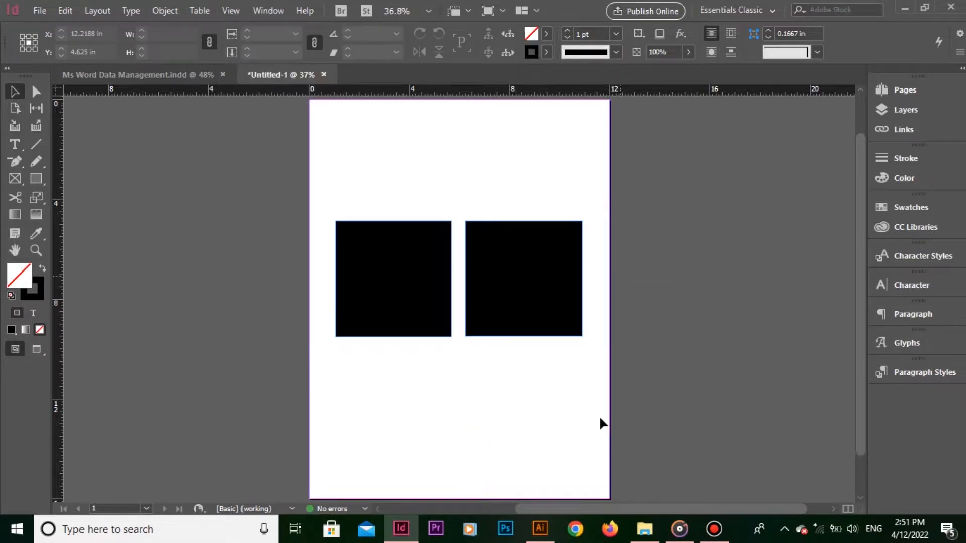
Turn off Snap to Document Grid and recheck the grid and guide options
left_click(227, 14)
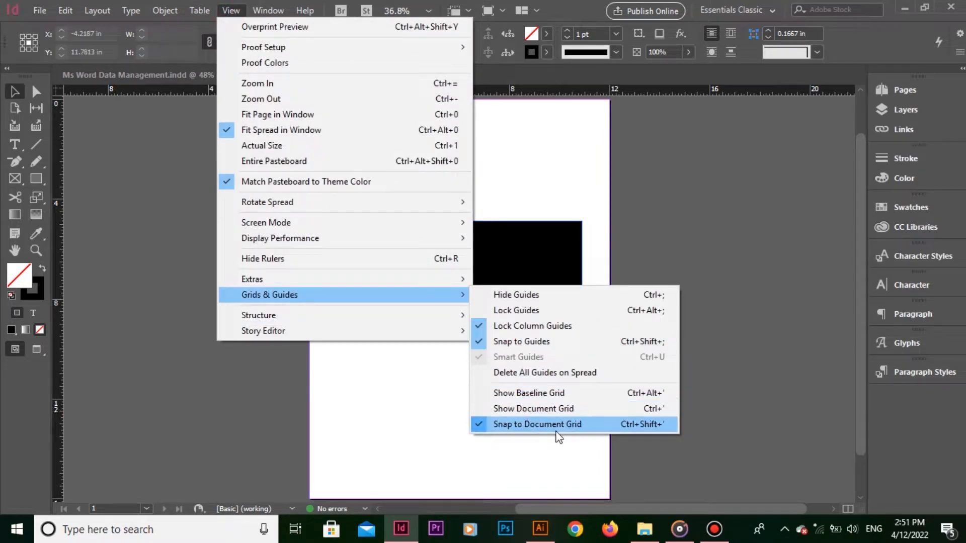
left_click(556, 429)
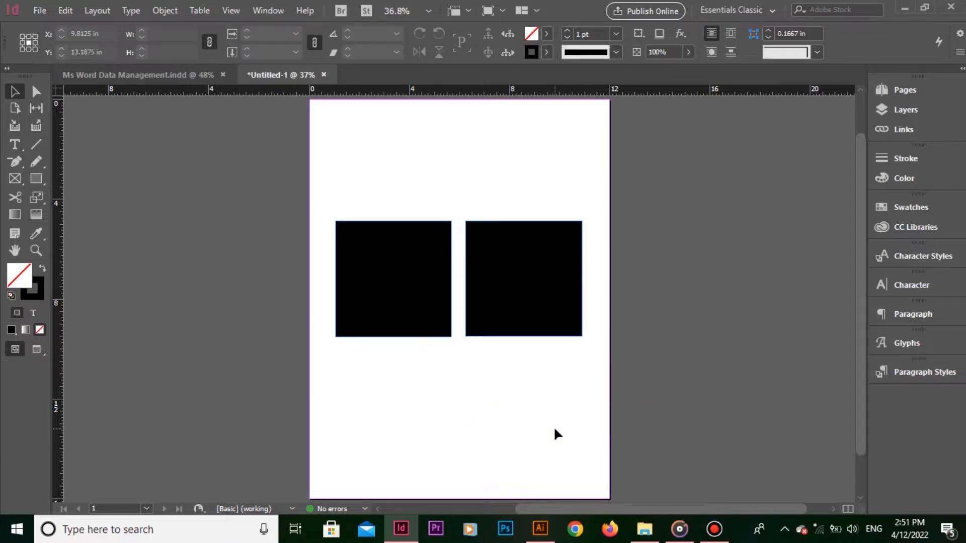
left_click(238, 13)
left_click(308, 296)
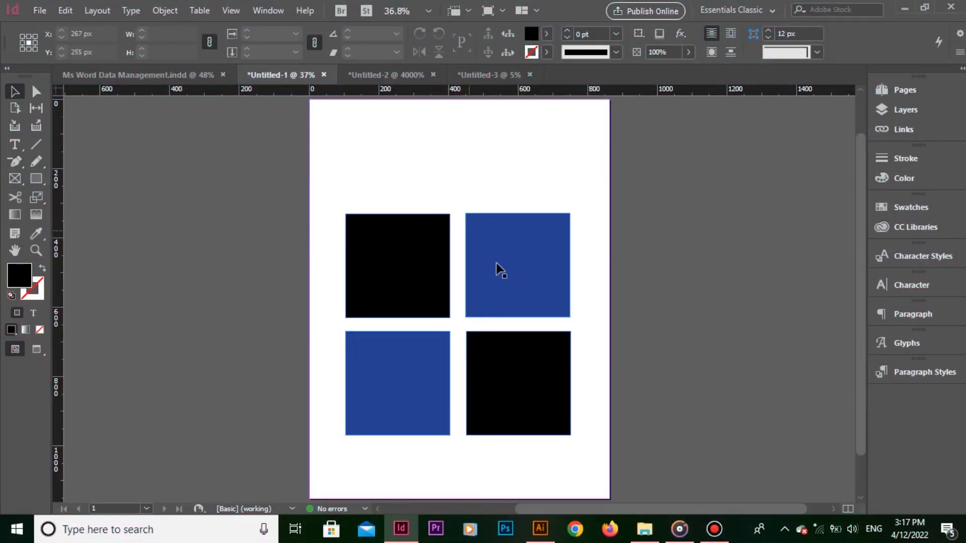
Move the upper blue square and the lower black square closer to the left column, both at X 582 px
left_click_drag(495, 266, 508, 294)
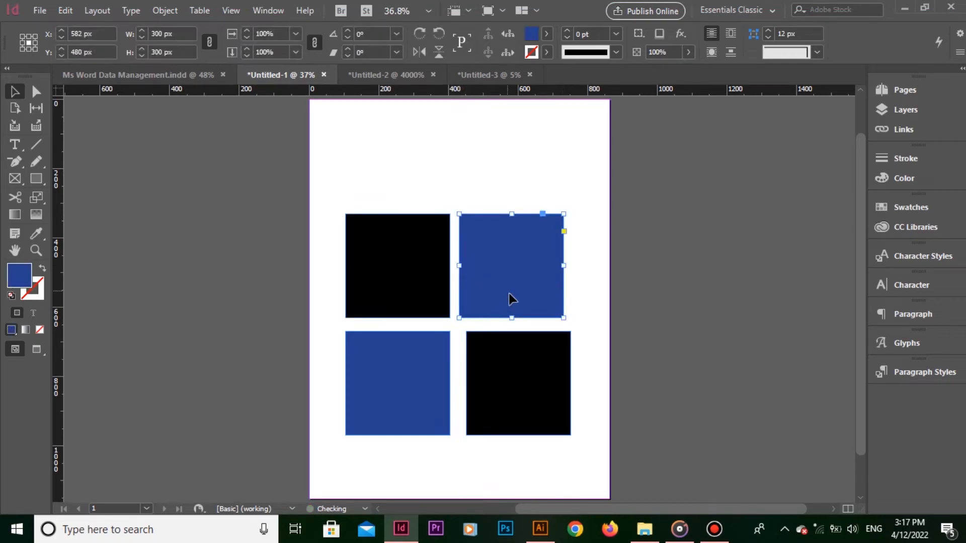
left_click(569, 385)
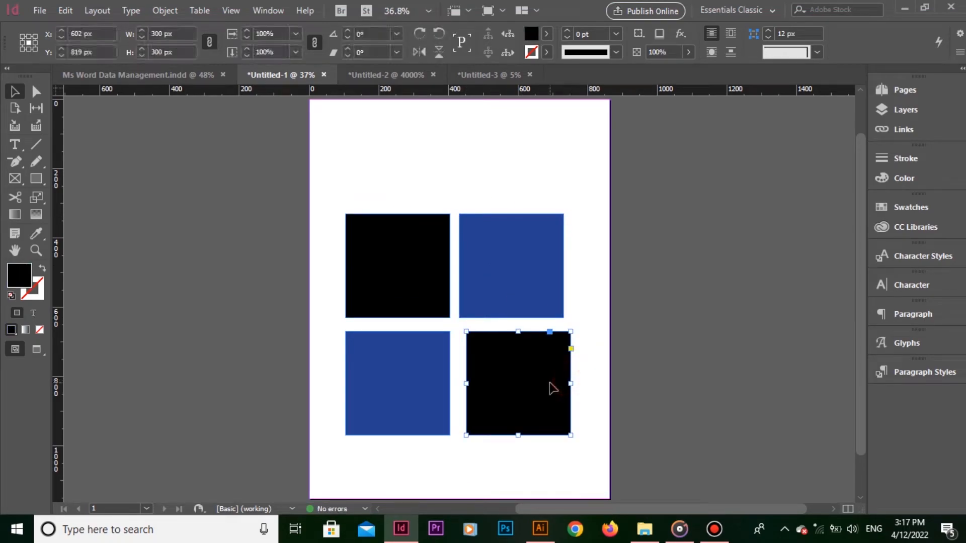
left_click_drag(553, 389, 553, 386)
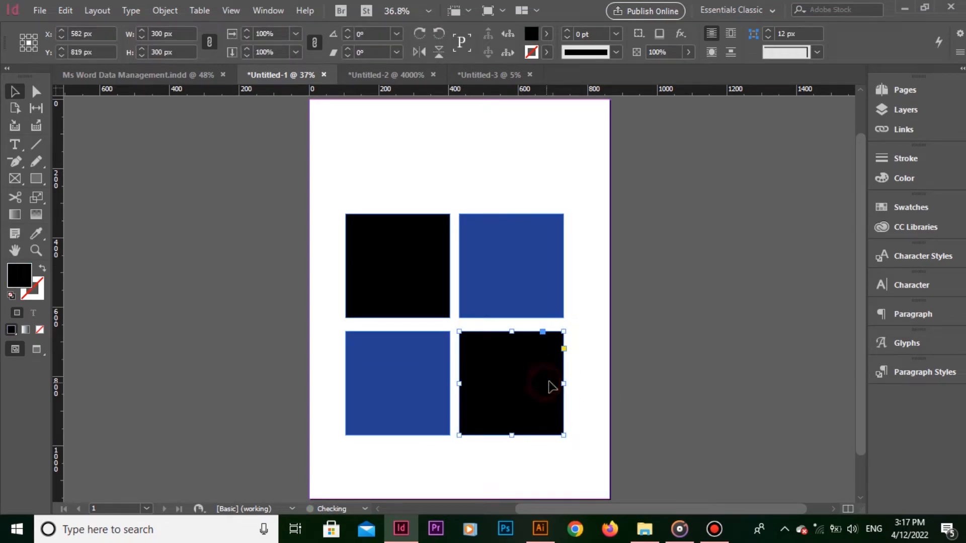
Move all four squares together up the page, centring the group at about X 421.5 px, Y 586.5 px
left_click_drag(410, 460, 507, 264)
left_click_drag(511, 254, 512, 232)
left_click(473, 129)
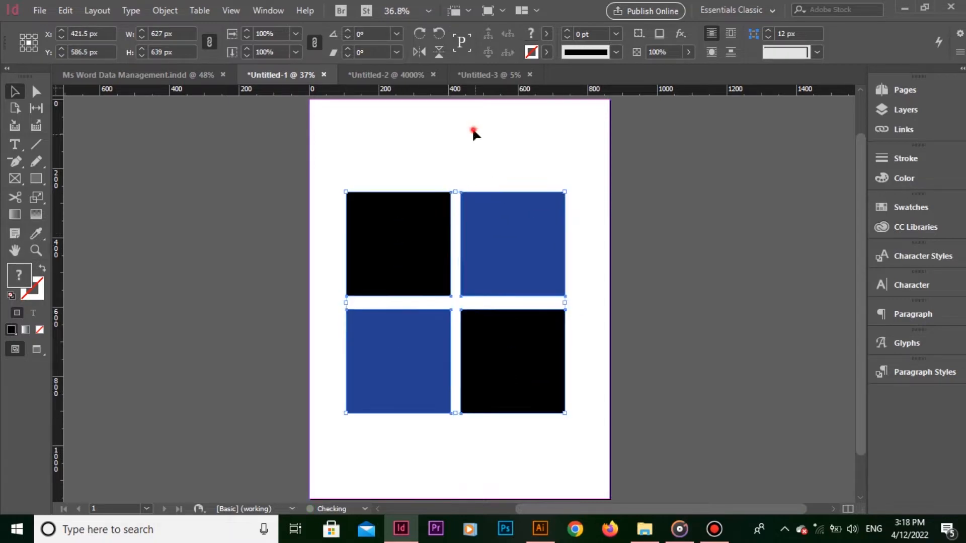
Toggle Snap to Guides in the grid and guide options
left_click(232, 10)
left_click(324, 295)
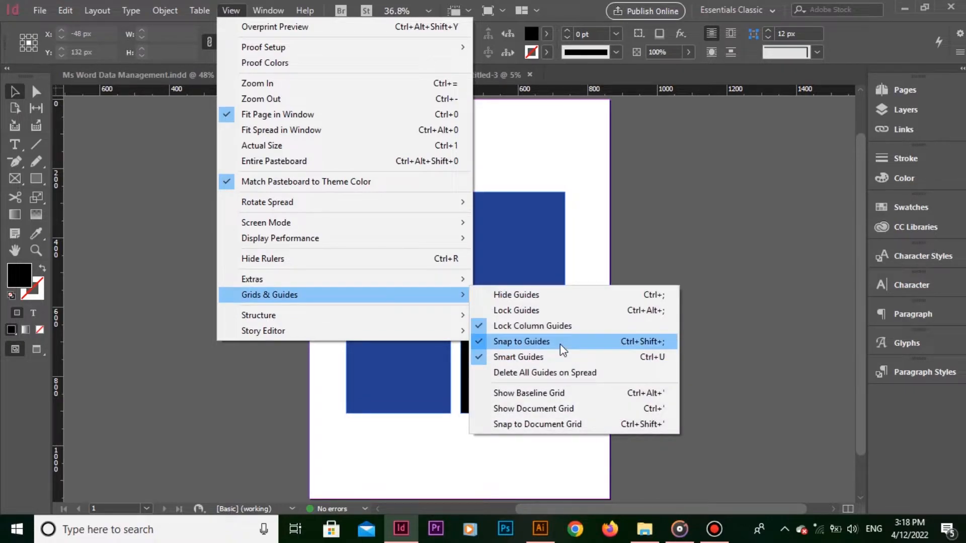
key("ctrl+shift+semicolon")
left_click(560, 346)
Delete the two right-hand squares and the lower-left blue square, keeping only the upper-left black one
left_click_drag(554, 151, 475, 398)
key("Delete")
left_click(429, 377)
key("Delete")
Draw three black squares about 300 px wide beside and below the existing one, forming a two-by-two grid
left_click(36, 179)
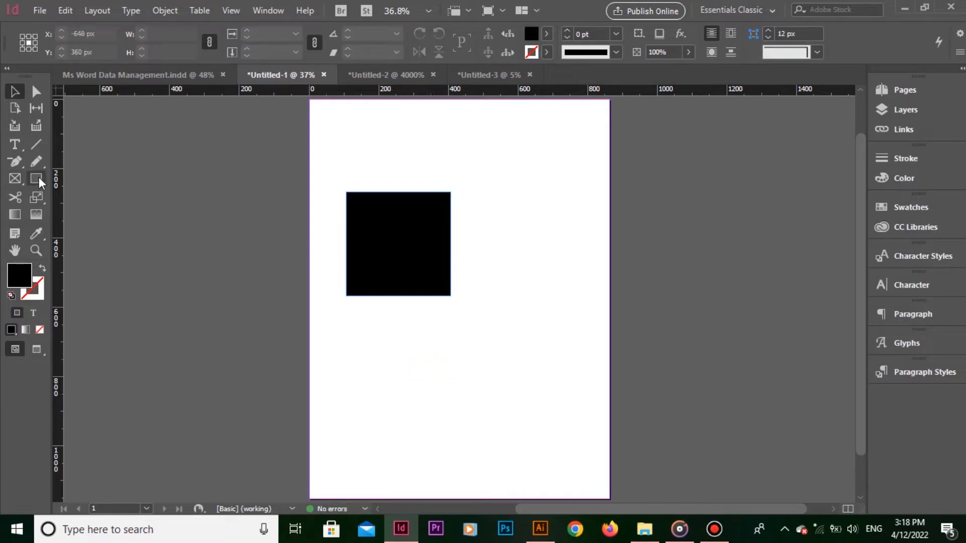
left_click_drag(460, 194, 569, 300)
left_click_drag(344, 306, 451, 409)
mouse_move(459, 306)
left_mouse_down()
mouse_move(572, 434)
mouse_move(563, 414)
left_mouse_up()
key("v")
left_click(498, 99)
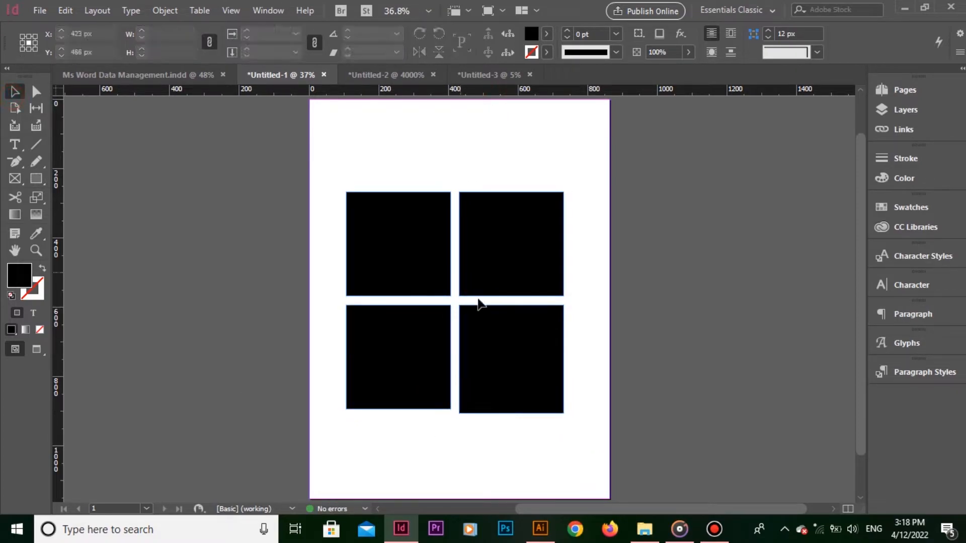
Fill the upper-right and lower-left squares with the dark blue swatch
left_click(391, 386)
left_click(512, 246)
left_click(546, 34)
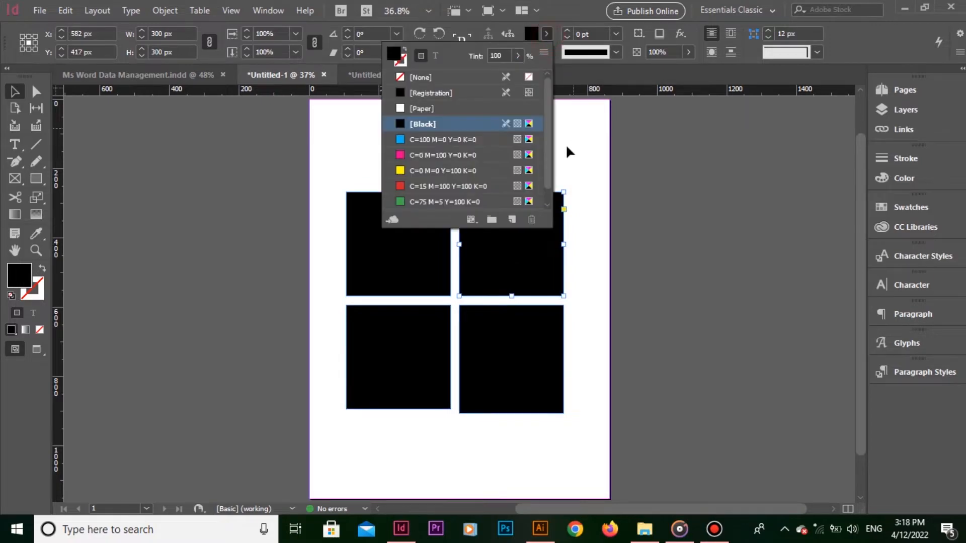
scroll(551, 195, "down", 1)
left_click(431, 203)
left_click(421, 345)
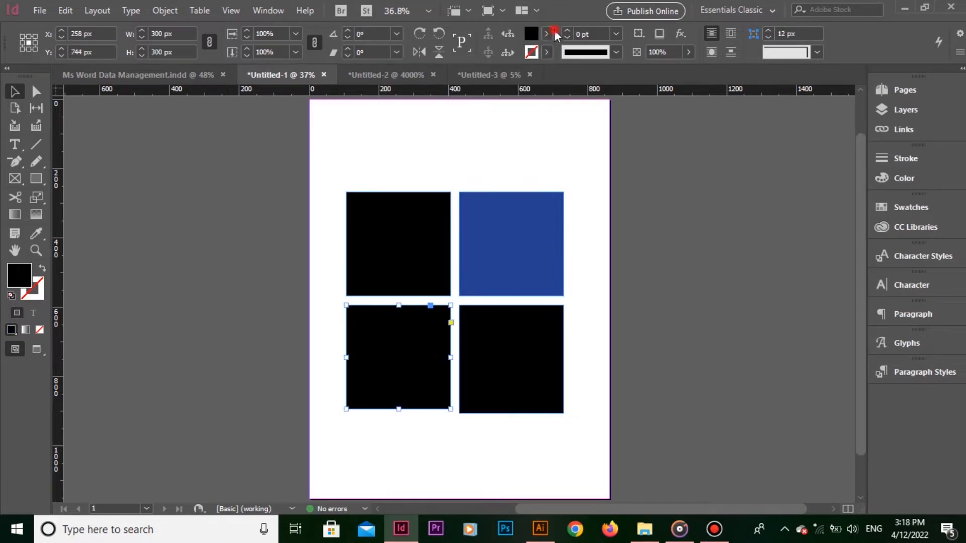
left_click(547, 33)
scroll(546, 199, "down", 1)
left_click(503, 202)
left_click(623, 305)
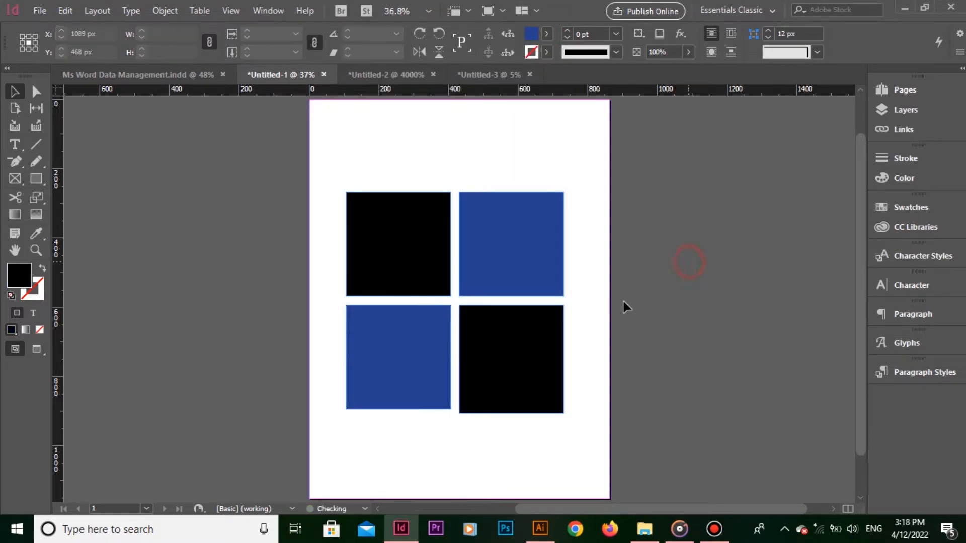
Set Snap to Zone to 1 px in the Guides & Pasteboard preferences
left_click(64, 11)
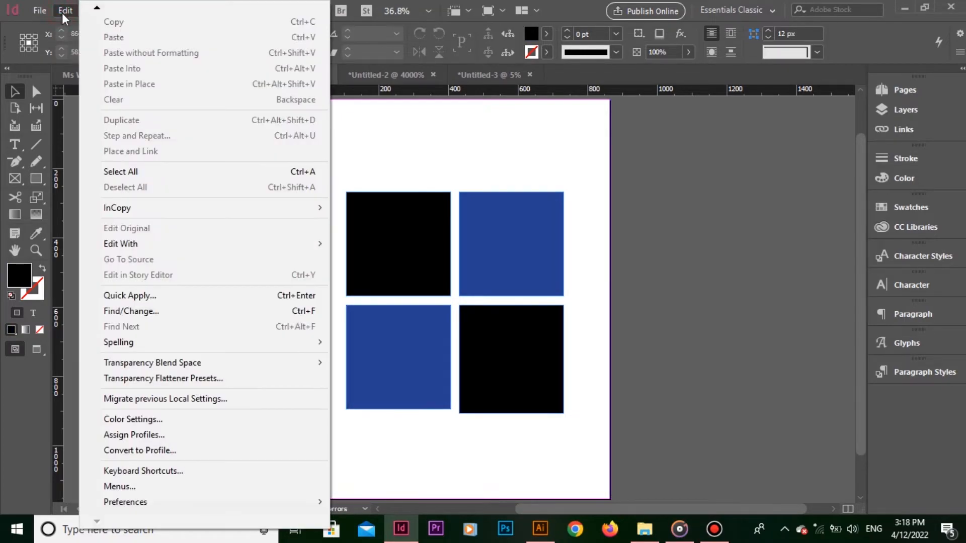
left_click(198, 499)
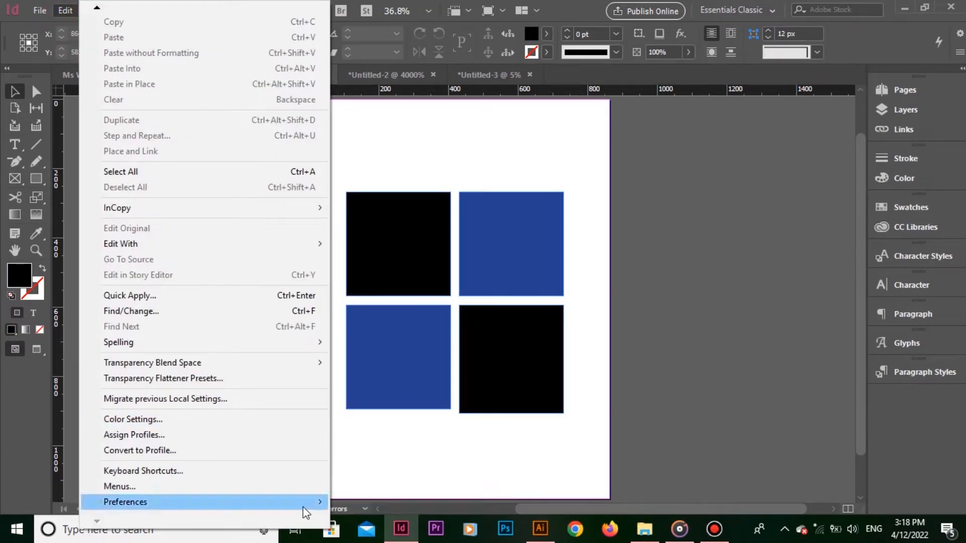
left_click(306, 502)
left_click(441, 309)
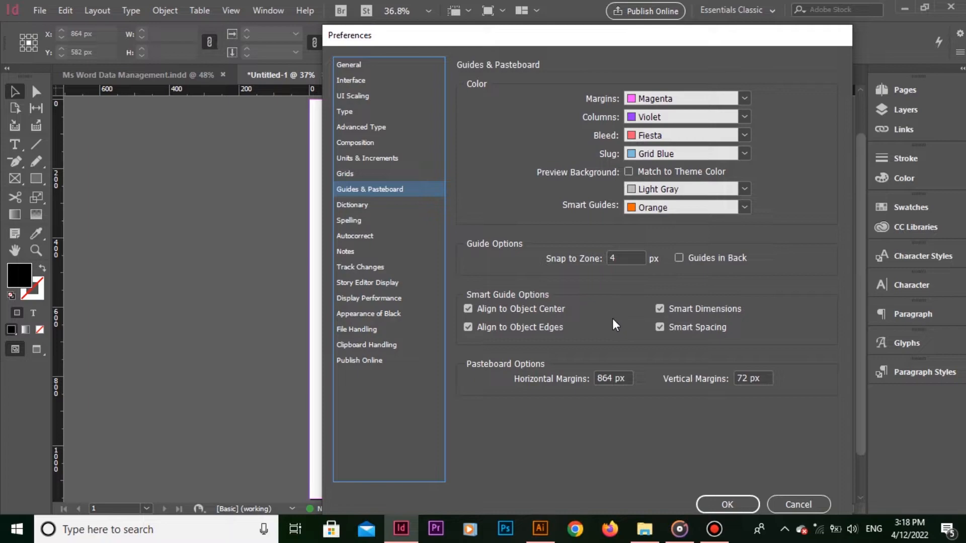
double_click(629, 258)
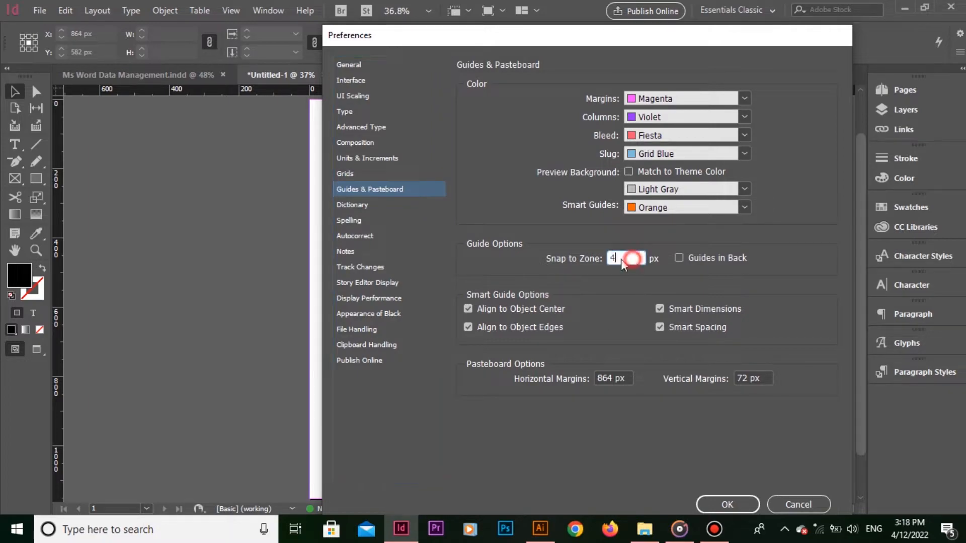
type("1")
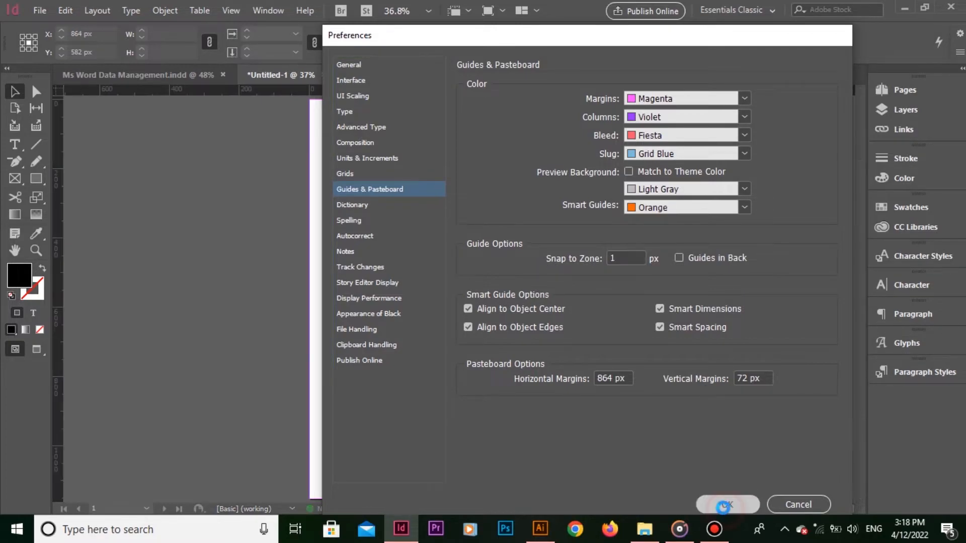
Confirm the preferences and draw two black squares of about 279 px side by side on the page
left_click(730, 503)
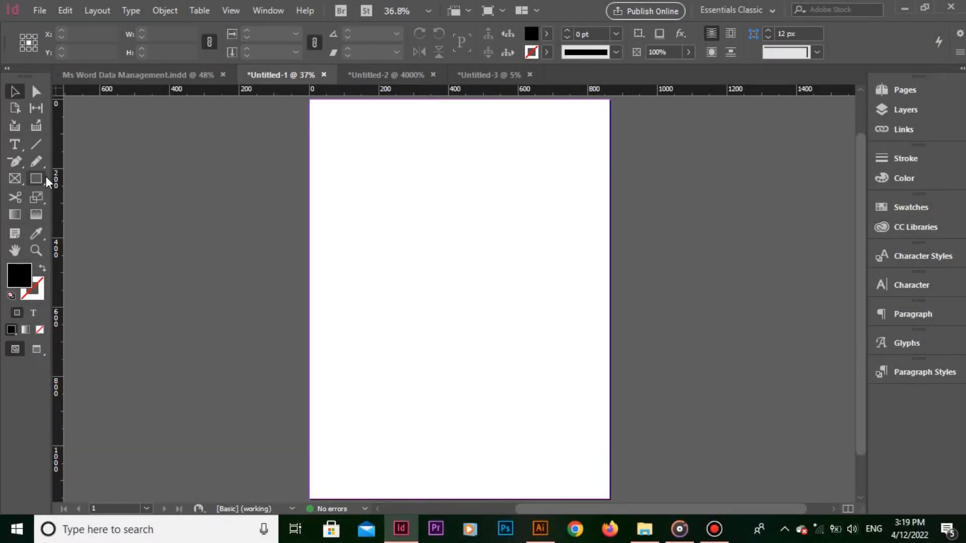
left_click(35, 178)
left_click_drag(352, 225, 363, 234)
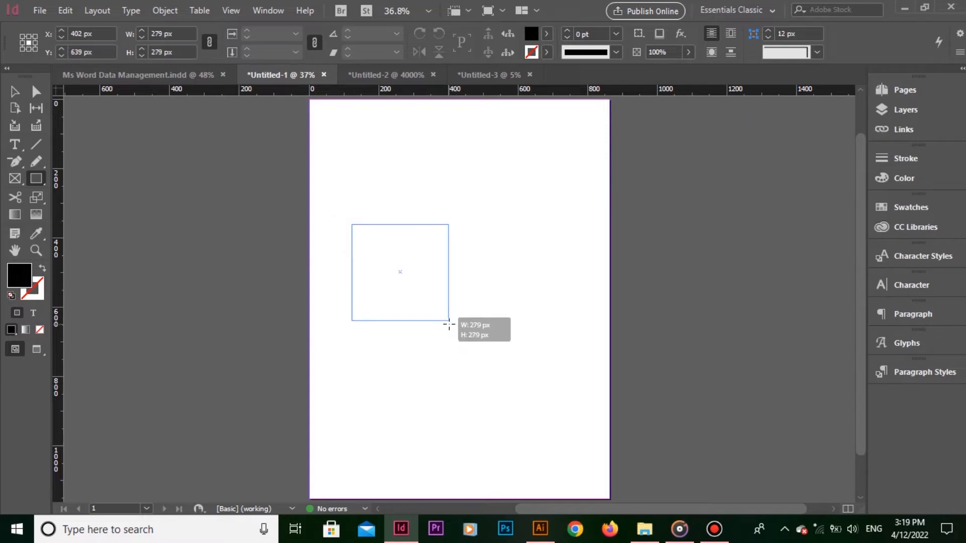
left_click_drag(448, 325, 448, 325)
left_click_drag(461, 223, 560, 357)
Fill the right-hand square with the dark blue swatch C=100 M=90 Y=10 K=0
key("v")
left_click(547, 34)
scroll(470, 201, "down", 1)
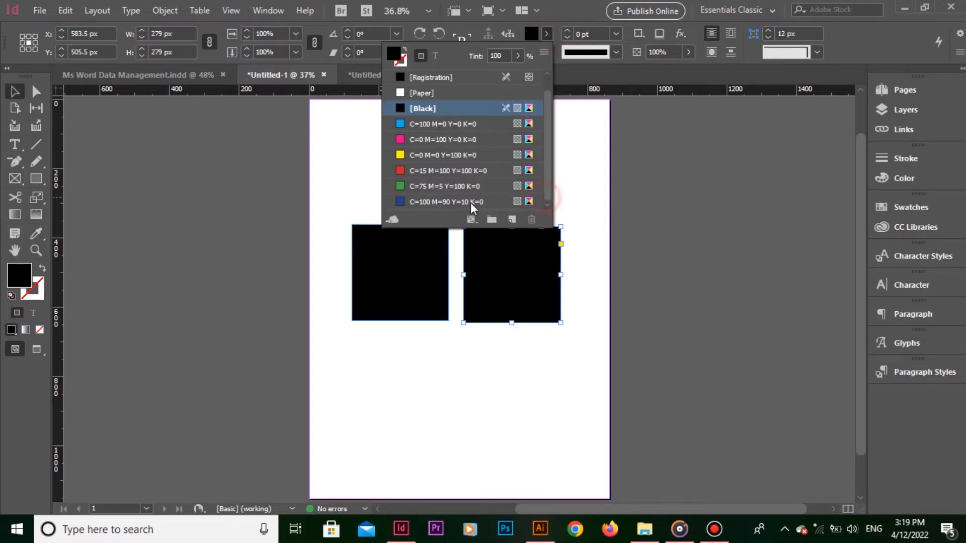
left_click(470, 202)
left_click(675, 201)
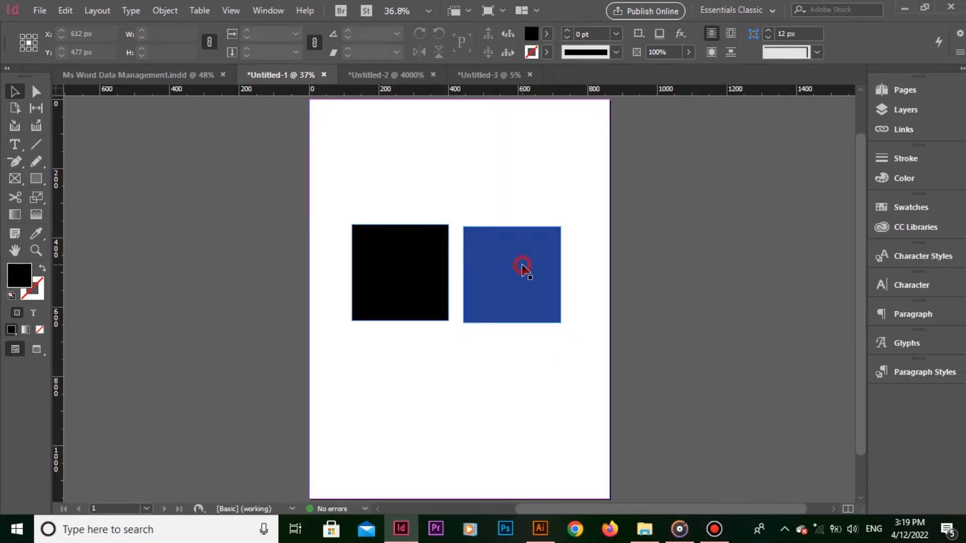
Move the blue square flush against the black square's right edge and check the join up close
mouse_move(523, 270)
left_mouse_down()
mouse_move(508, 261)
mouse_move(546, 270)
mouse_move(530, 273)
left_mouse_up()
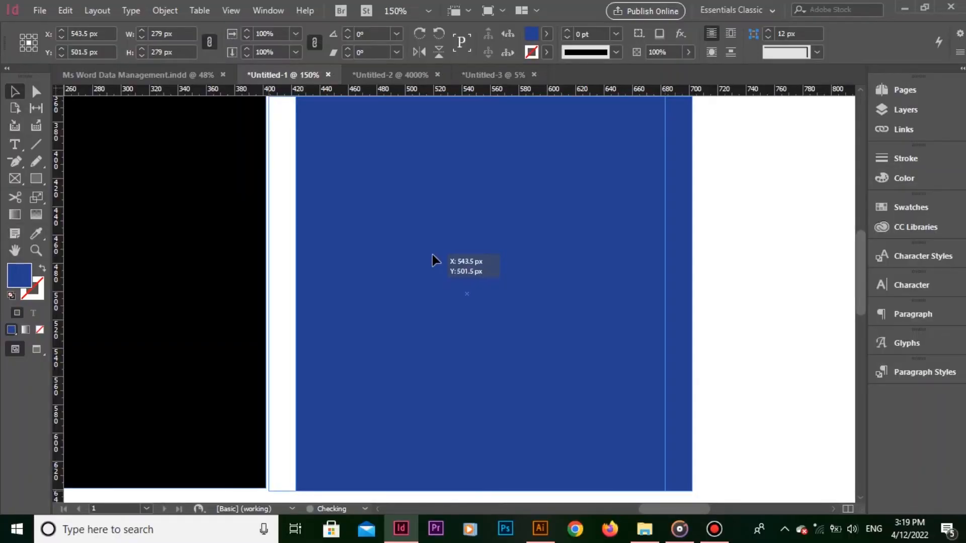
left_click_drag(433, 255, 429, 255)
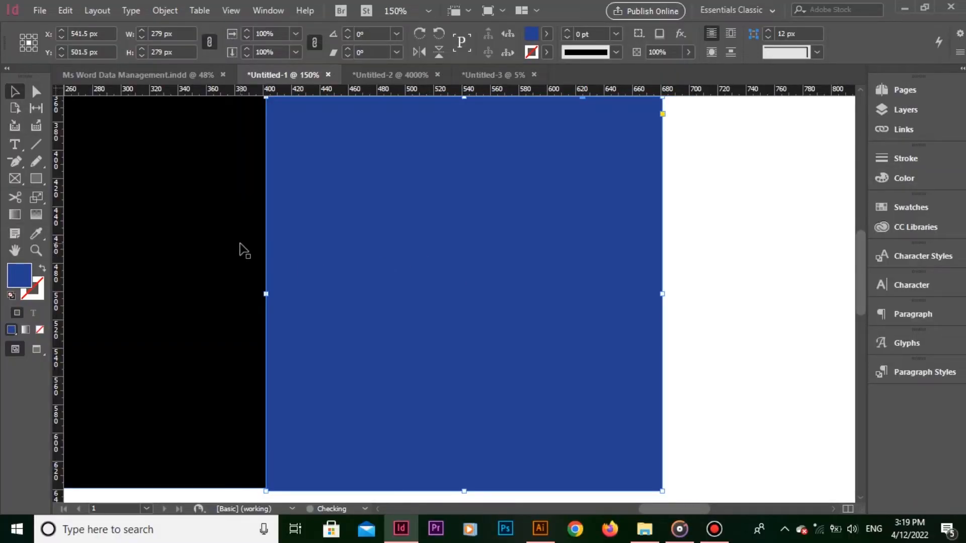
key("ctrl+=")
key("ctrl+=")
key("ctrl+=")
left_click_drag(360, 271, 813, 260)
left_click_drag(653, 269, 634, 271)
left_click(278, 112)
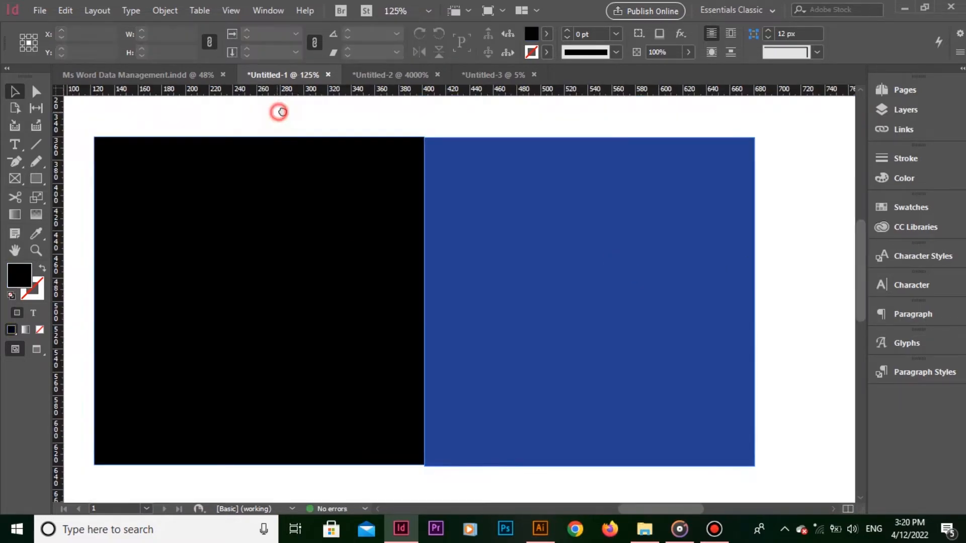
mouse_move(543, 221)
left_mouse_down()
mouse_move(557, 221)
mouse_move(543, 222)
left_mouse_up()
left_click(449, 114)
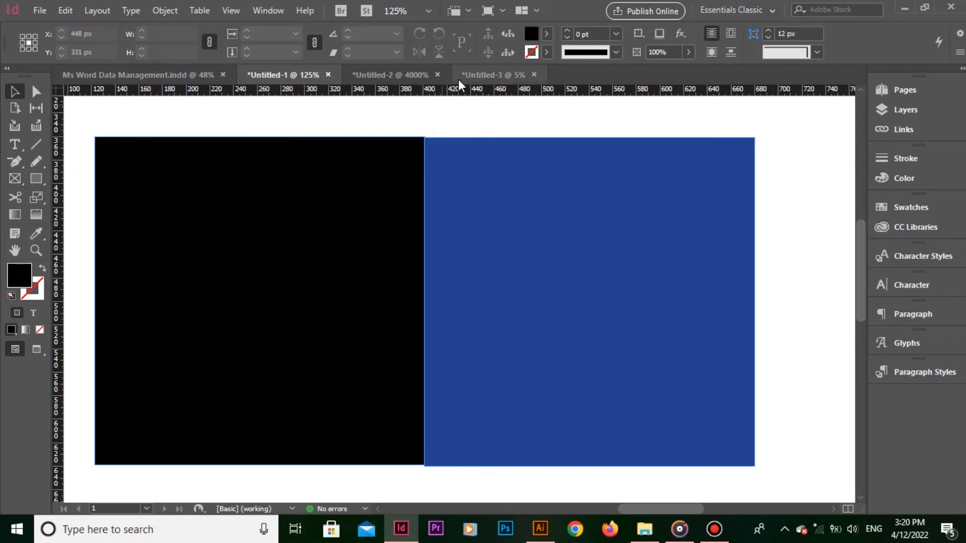
Close Untitled-2 and Untitled-3, and create a new document 10 px wide and 10 px high
left_click(437, 75)
left_click(40, 10)
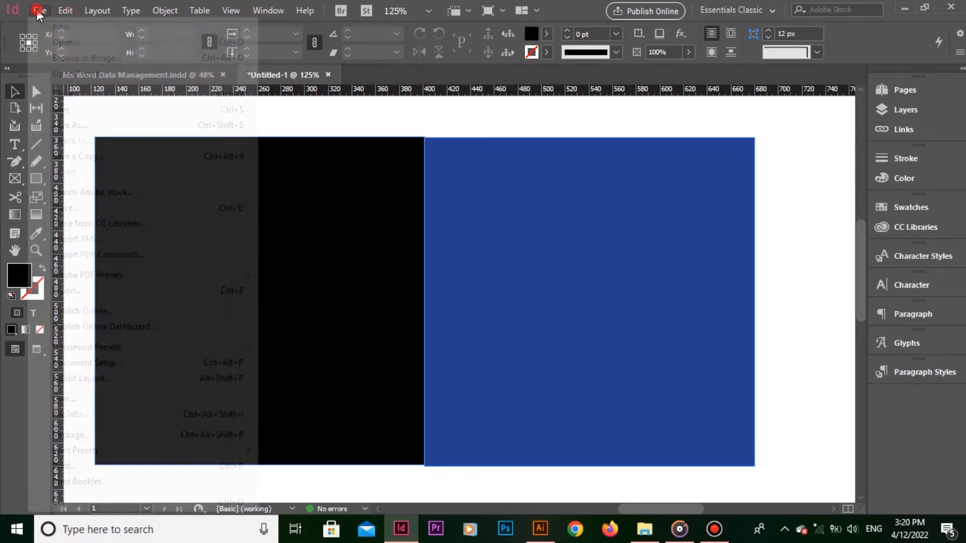
mouse_move(61, 25)
left_click(327, 25)
left_click(649, 150)
left_click(639, 340)
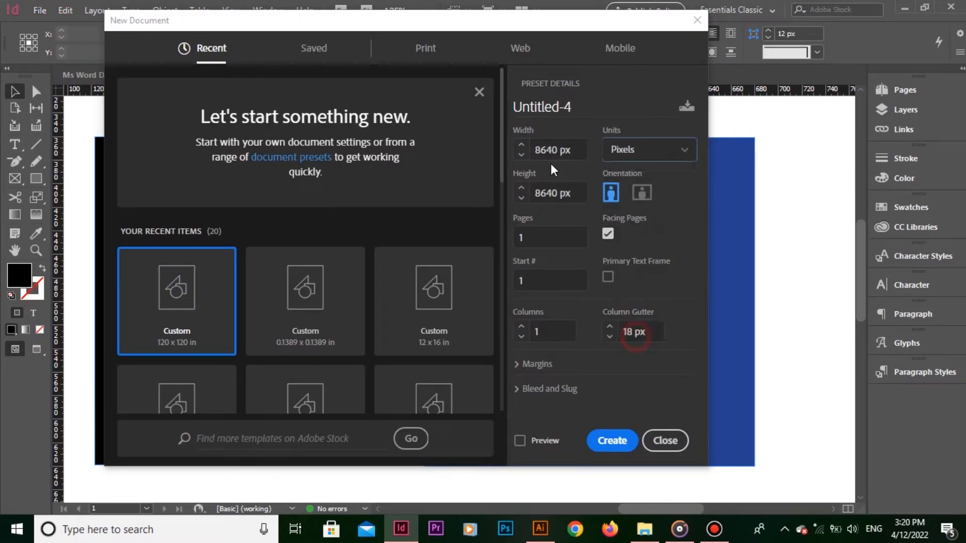
left_click_drag(572, 150, 409, 164)
type("10")
key("Tab")
type("10")
key("Tab")
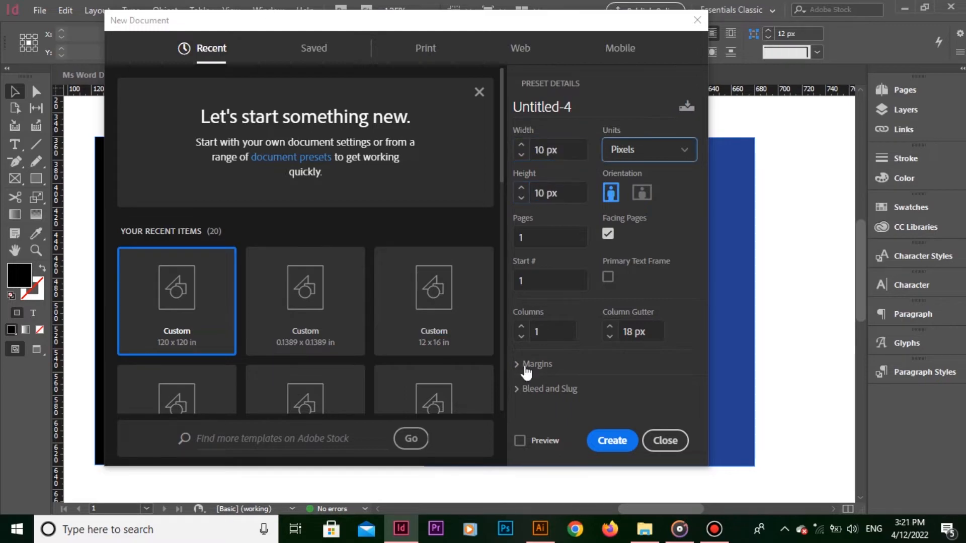
left_click(612, 440)
Draw four black squares on the 10 px page, forming a two-by-two grid with gaps between them
key("m")
mouse_move(316, 187)
left_mouse_down()
mouse_move(429, 300)
mouse_move(401, 271)
left_mouse_up()
left_click_drag(429, 187, 514, 271)
mouse_move(315, 300)
left_mouse_down()
mouse_move(429, 393)
mouse_move(401, 385)
left_mouse_up()
mouse_move(429, 299)
left_mouse_down()
mouse_move(514, 384)
mouse_move(514, 441)
left_mouse_up()
Fill the upper-right and lower-left squares with the dark blue swatch and deselect everything
left_click(15, 92)
key("ctrl+a")
left_click(547, 34)
left_click(464, 201)
left_click(454, 394)
key("ctrl+a")
left_click(345, 215)
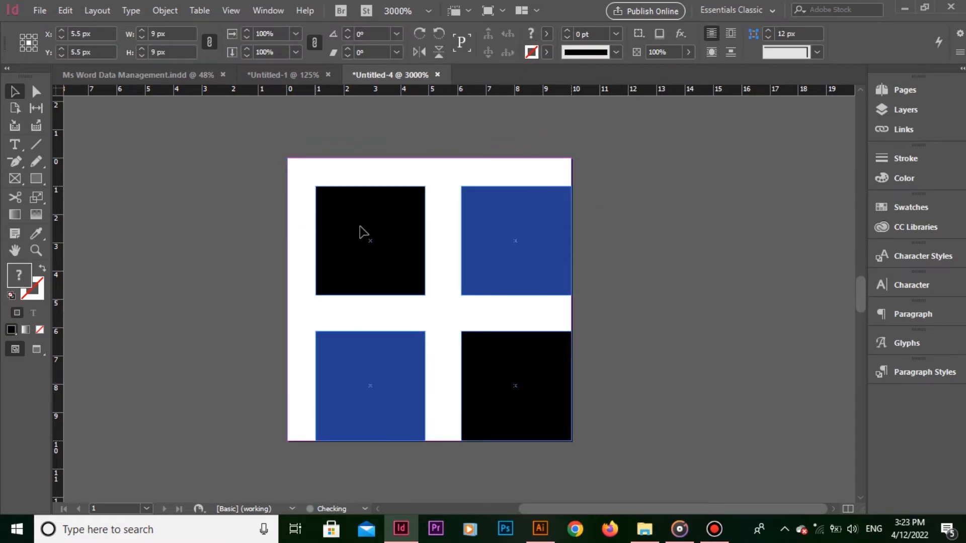
key("ctrl+shift+a")
Move the four squares around the small page to test how their edges snap and align with each other
left_click_drag(362, 277, 362, 304)
left_click_drag(554, 260, 522, 288)
left_click_drag(529, 380, 505, 382)
key("Right")
key("Left")
left_click_drag(478, 302, 478, 274)
left_click_drag(357, 305, 357, 275)
left_click_drag(481, 377, 481, 349)
left_click_drag(373, 390, 373, 357)
left_click(453, 440)
Create a new document 120 in wide and 120 in high, with Inches as the units
key("ctrl+n")
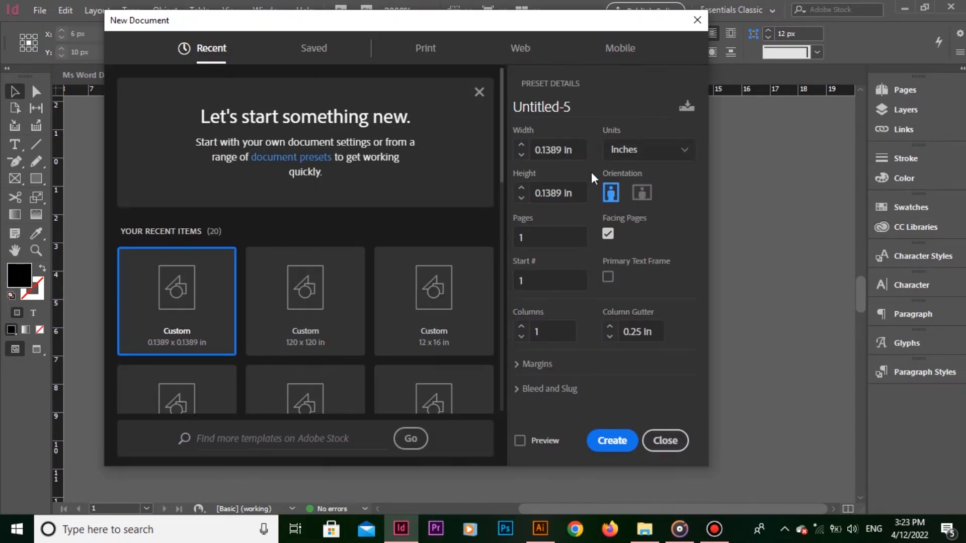
left_click(627, 151)
left_click(547, 150)
type("120")
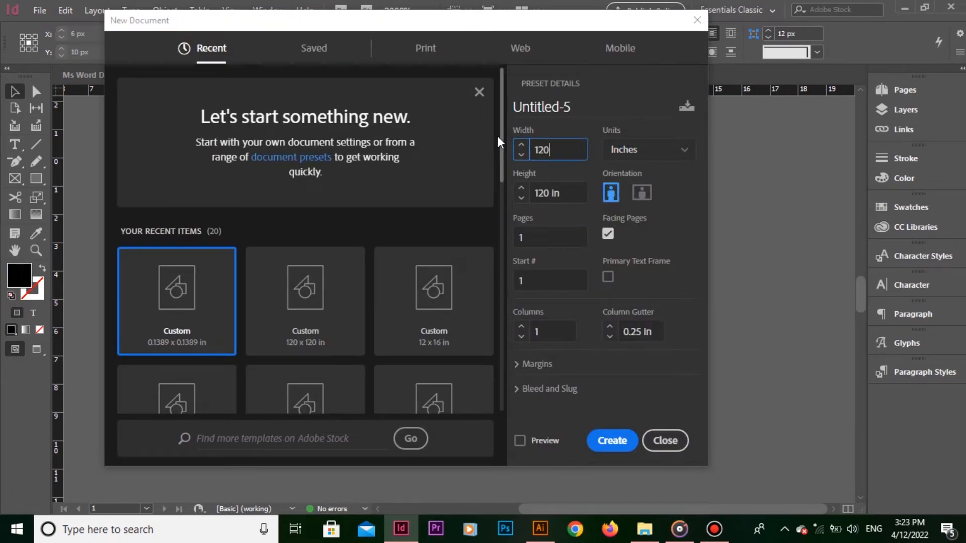
key("Tab")
type("120")
key("Tab")
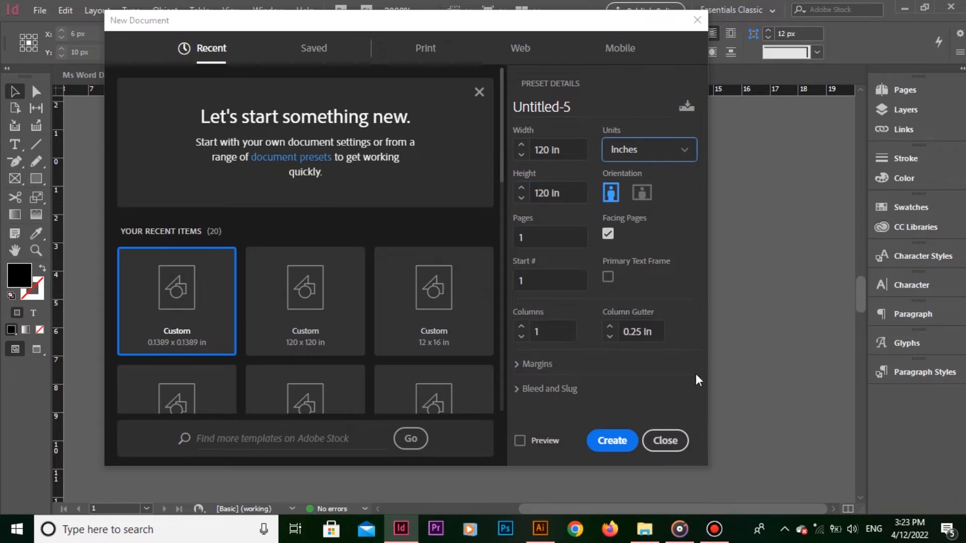
left_click(612, 440)
Draw two black squares about 56 in wide side by side and fill the right-hand one with dark blue
key("m")
mouse_move(295, 311)
left_mouse_down()
mouse_move(481, 143)
mouse_move(647, 313)
left_mouse_up()
key("v")
left_click(547, 33)
left_click(478, 201)
Move the blue square around beside the black one to test edge snapping, leaving a small gap between them
left_click_drag(568, 342, 393, 222)
left_click_drag(393, 223, 382, 224)
left_click(459, 237)
mouse_move(555, 254)
left_mouse_down()
mouse_move(569, 255)
mouse_move(552, 255)
left_mouse_up()
Set Snap to Zone to 20 px in the Guides & Pasteboard preferences and move the blue square flush against the black one
left_click(65, 9)
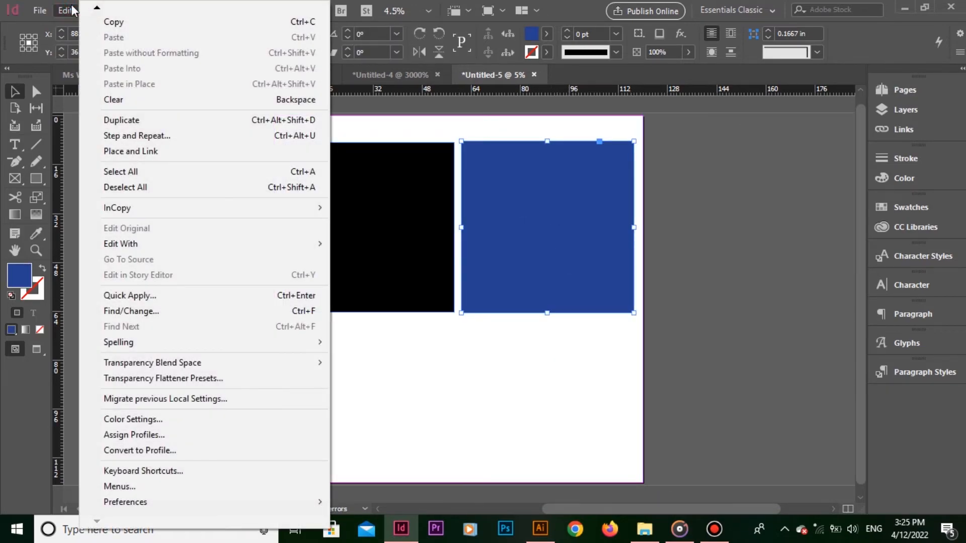
mouse_move(244, 498)
left_click(481, 314)
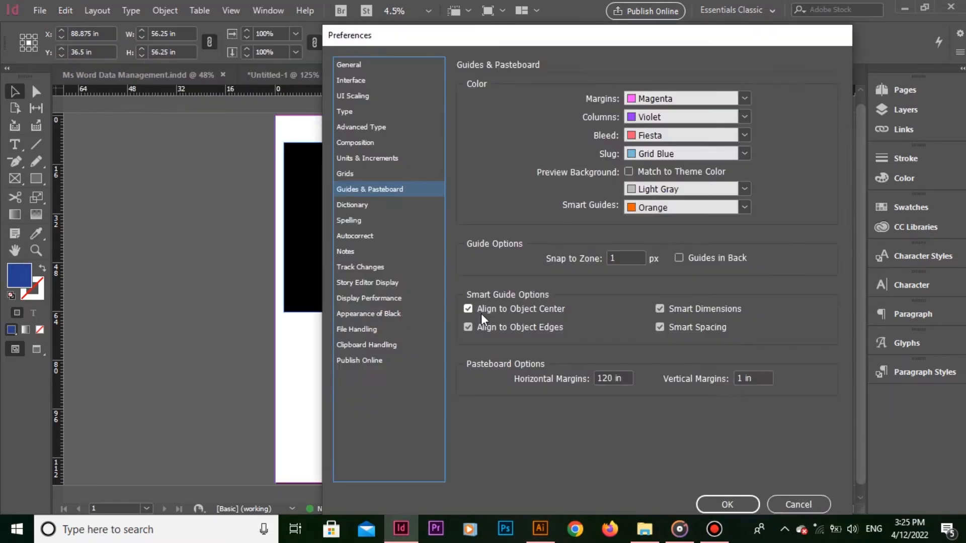
double_click(632, 262)
type("20")
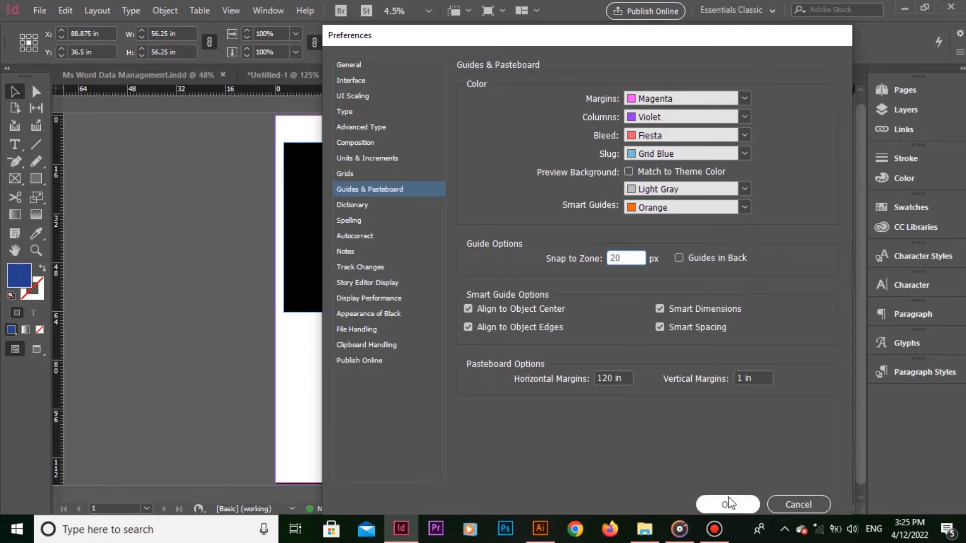
left_click(728, 503)
left_click_drag(502, 158, 594, 237)
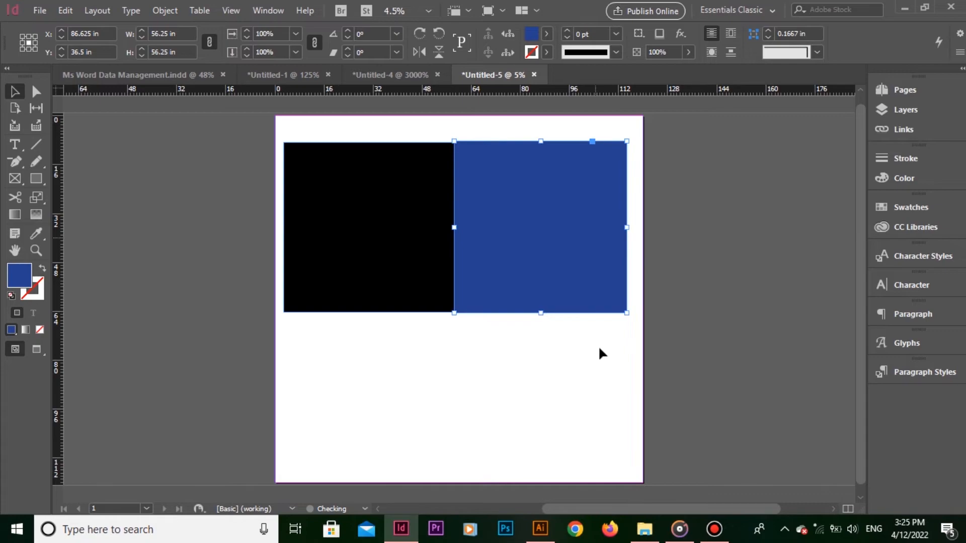
left_click(590, 364)
Examine the Snap to Zone preference and the Grids & Guides options for snapping and Smart Guides
left_click(66, 10)
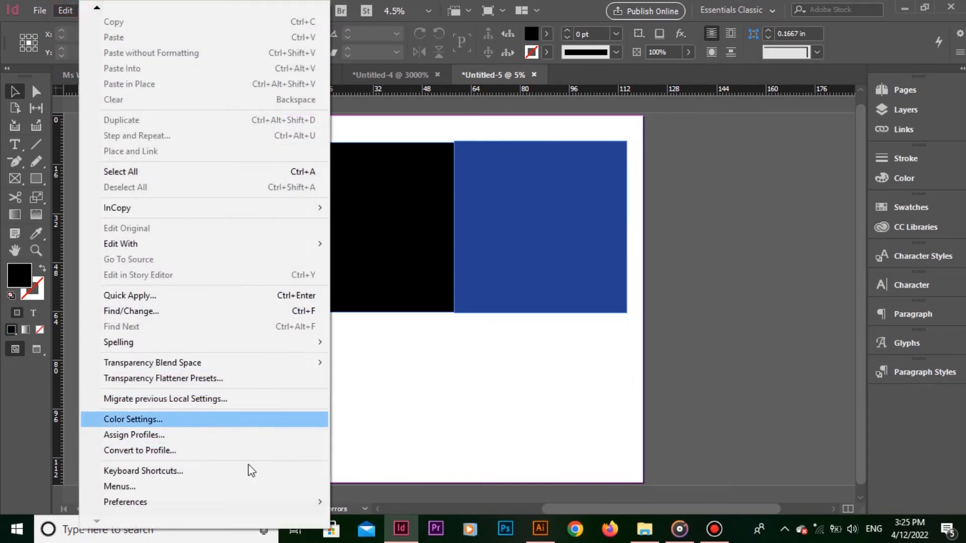
mouse_move(151, 502)
left_click(429, 310)
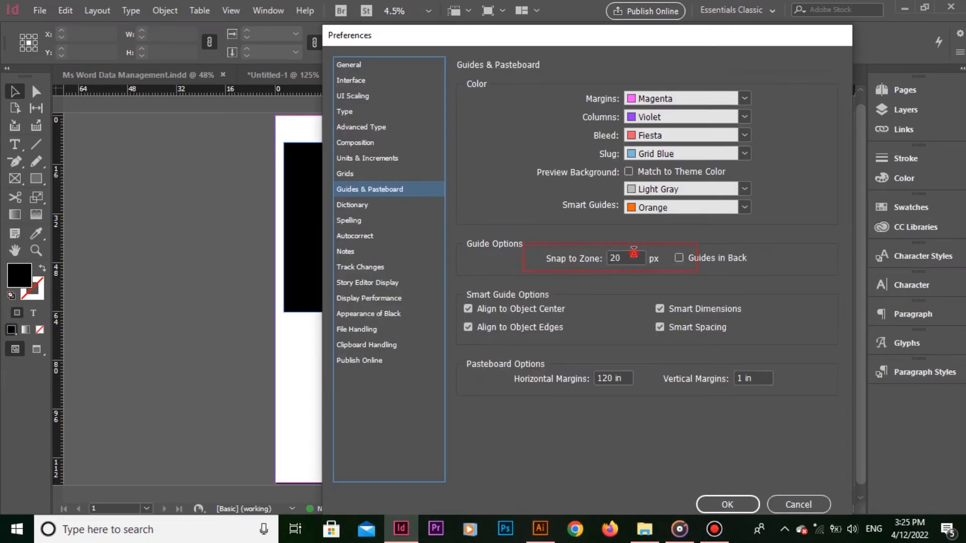
left_click(634, 254)
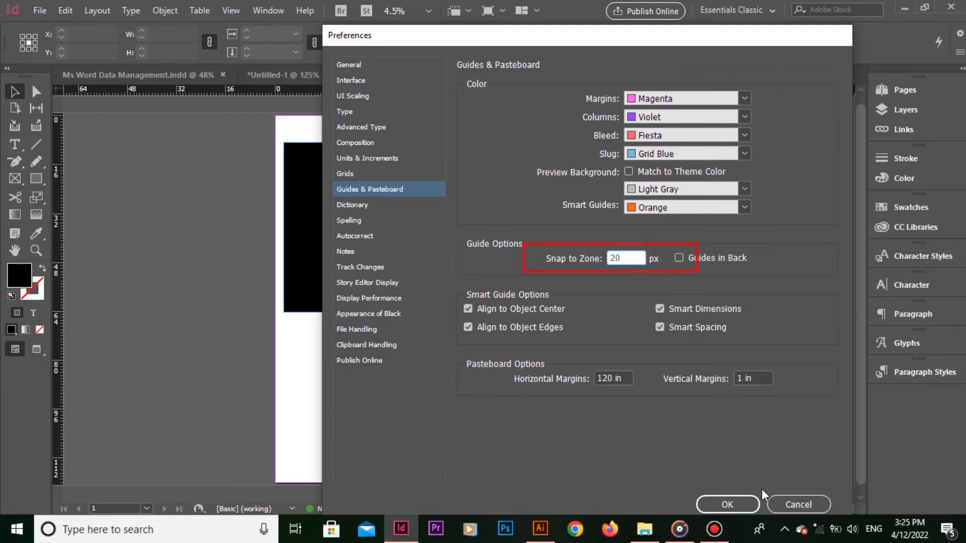
left_click(792, 507)
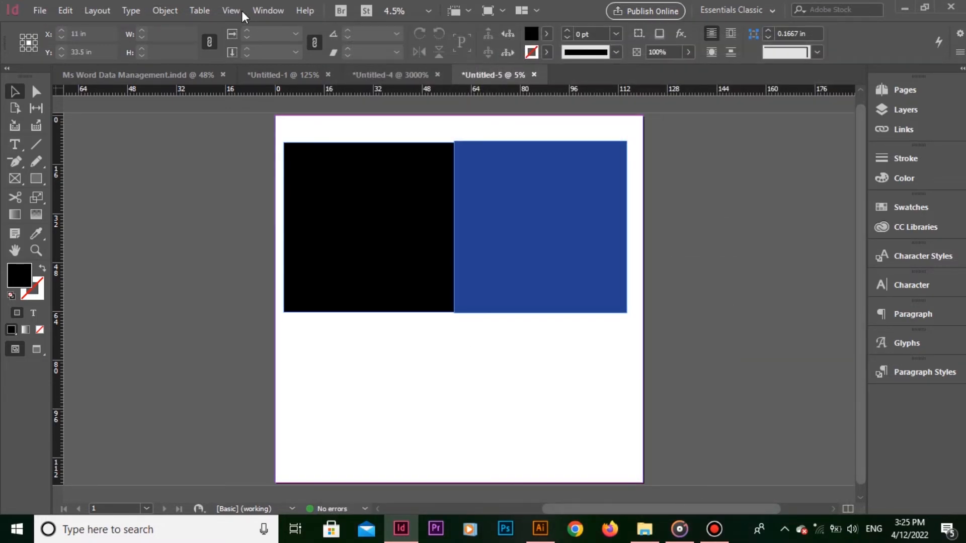
left_click(241, 12)
left_click(396, 298)
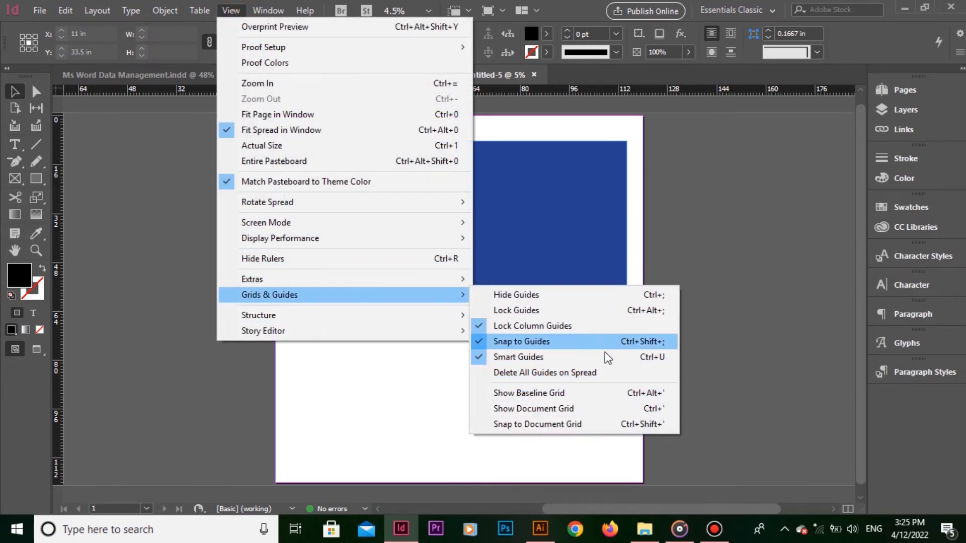
left_click(616, 424)
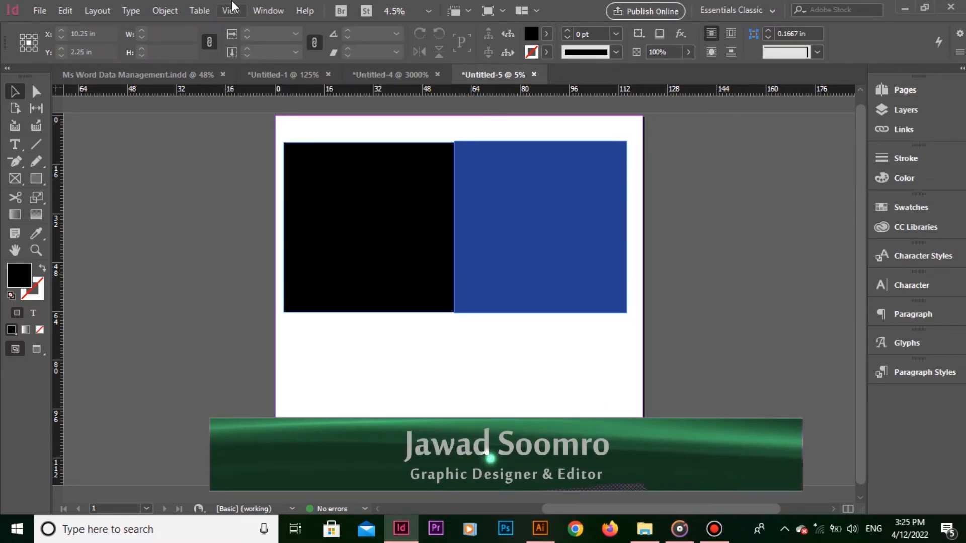
Close Untitled-5, Untitled-4 and Untitled-1 without saving, leaving only Ms Word Data Management.indd open
left_click(136, 75)
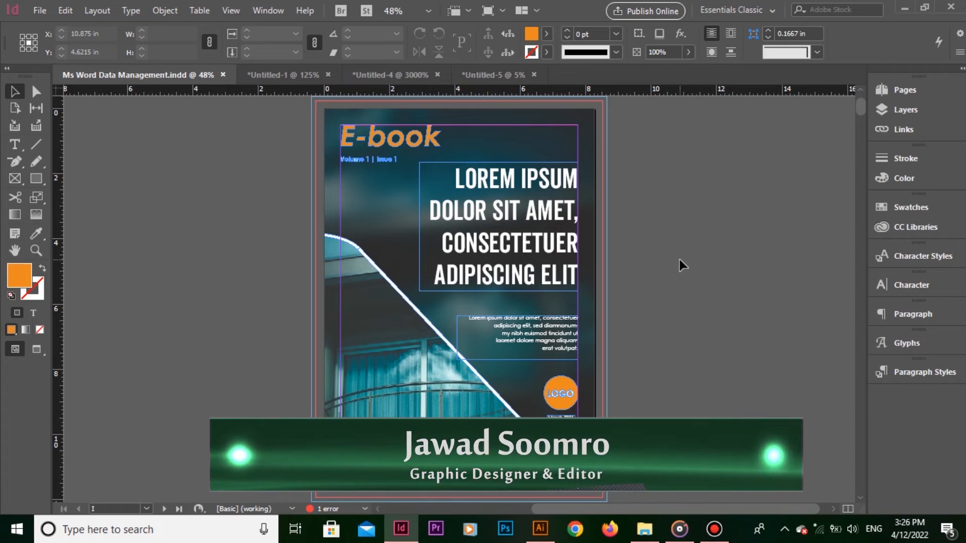
left_click(534, 75)
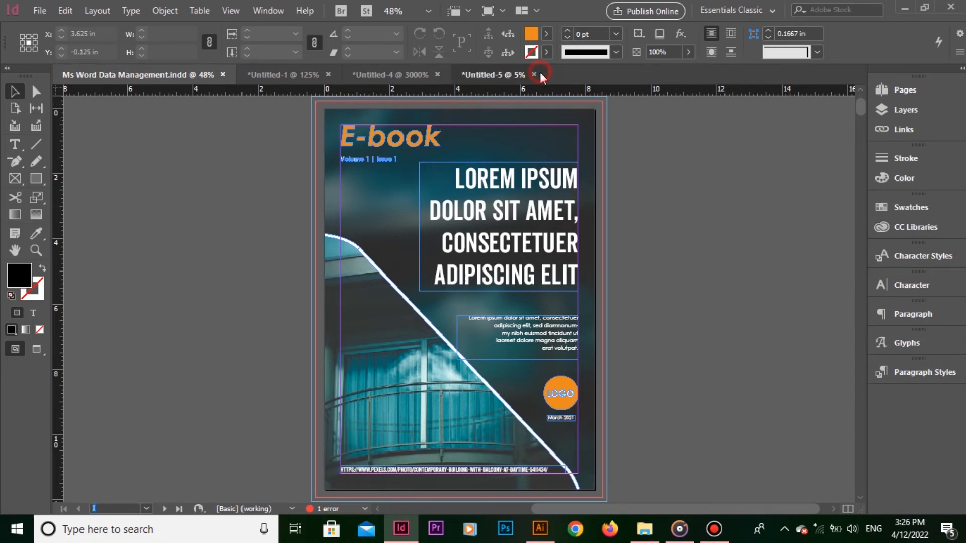
left_click(555, 282)
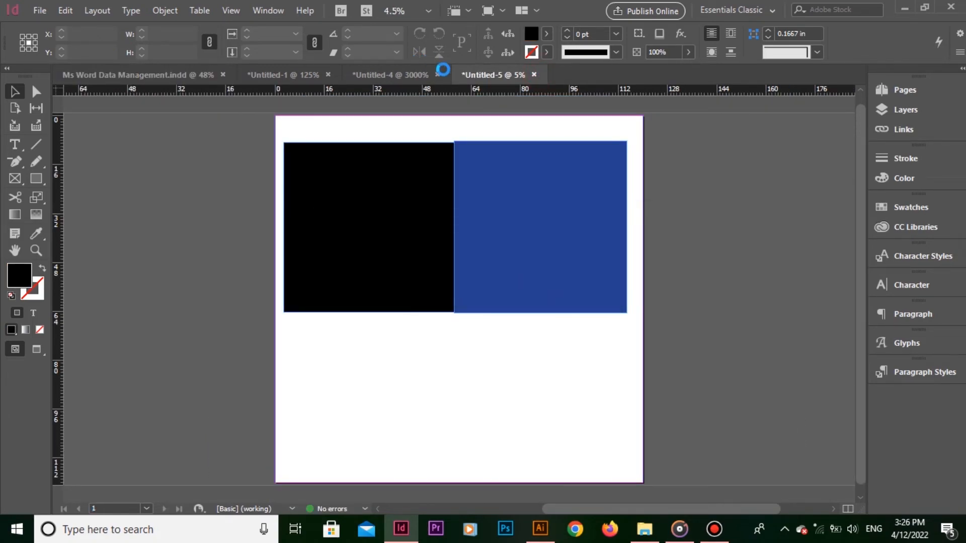
left_click(556, 282)
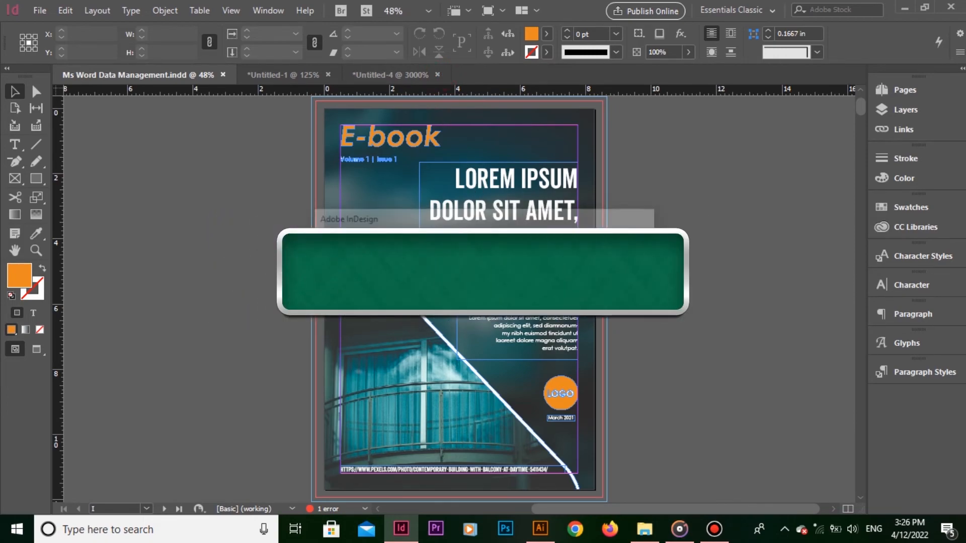
left_click(328, 74)
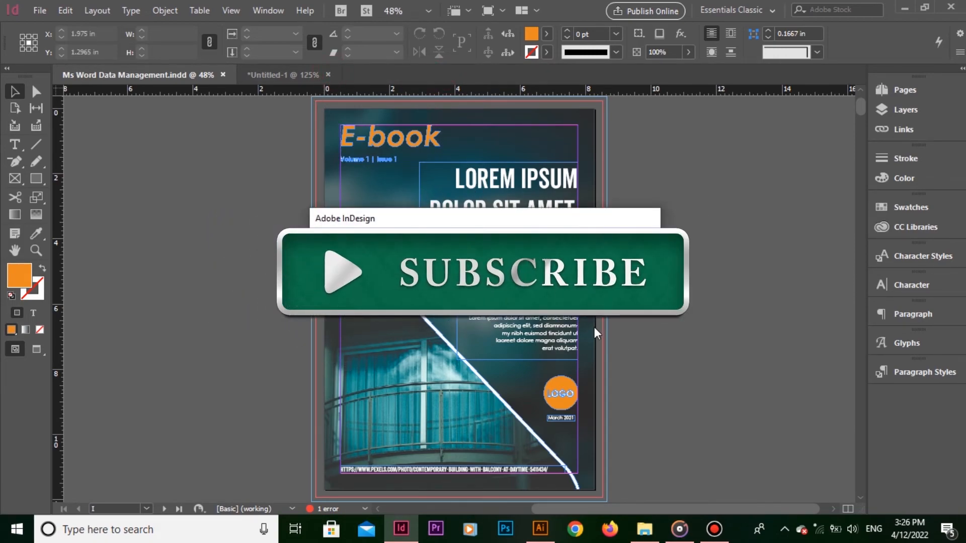
left_click(555, 282)
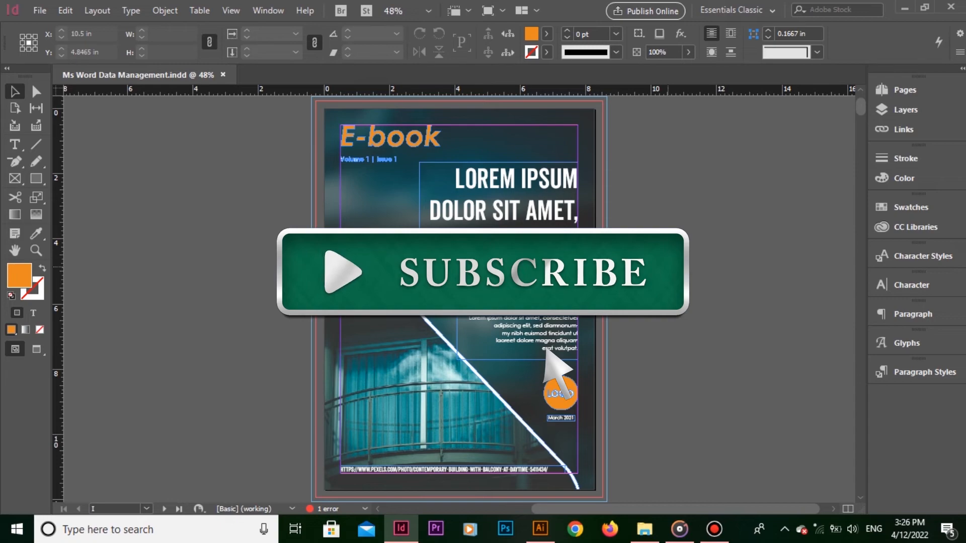